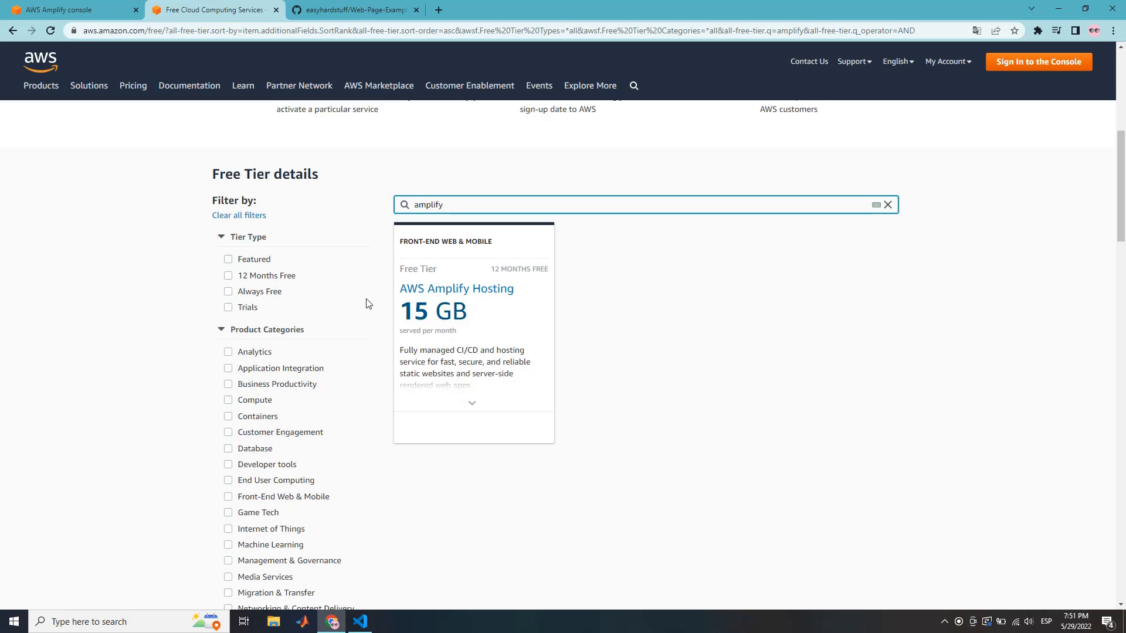
Open the form for creating a new GitHub repository and review its name, visibility and initialization options
{"action": "mouse_move", "coordinate": [476, 356]}
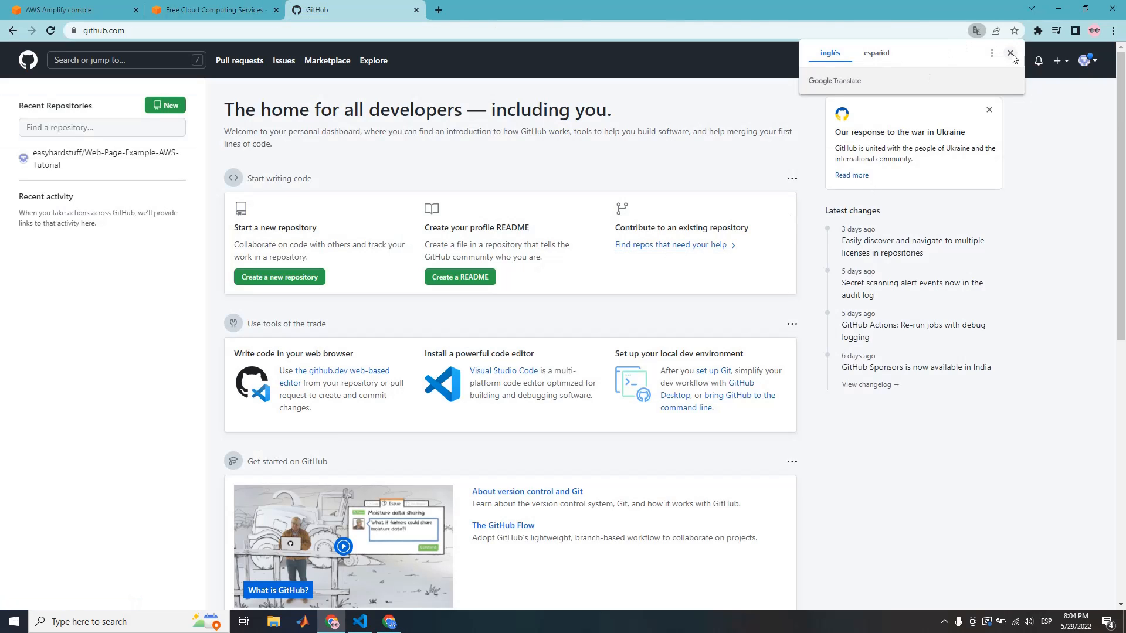
{"action": "left_click", "coordinate": [1008, 52]}
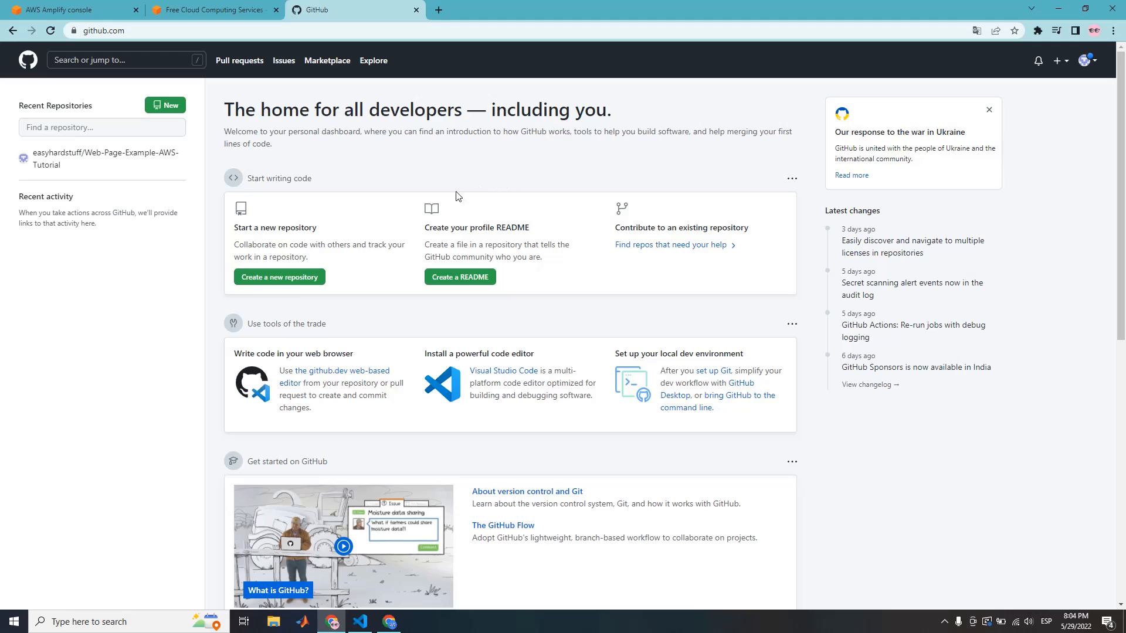
{"action": "left_click", "coordinate": [299, 281]}
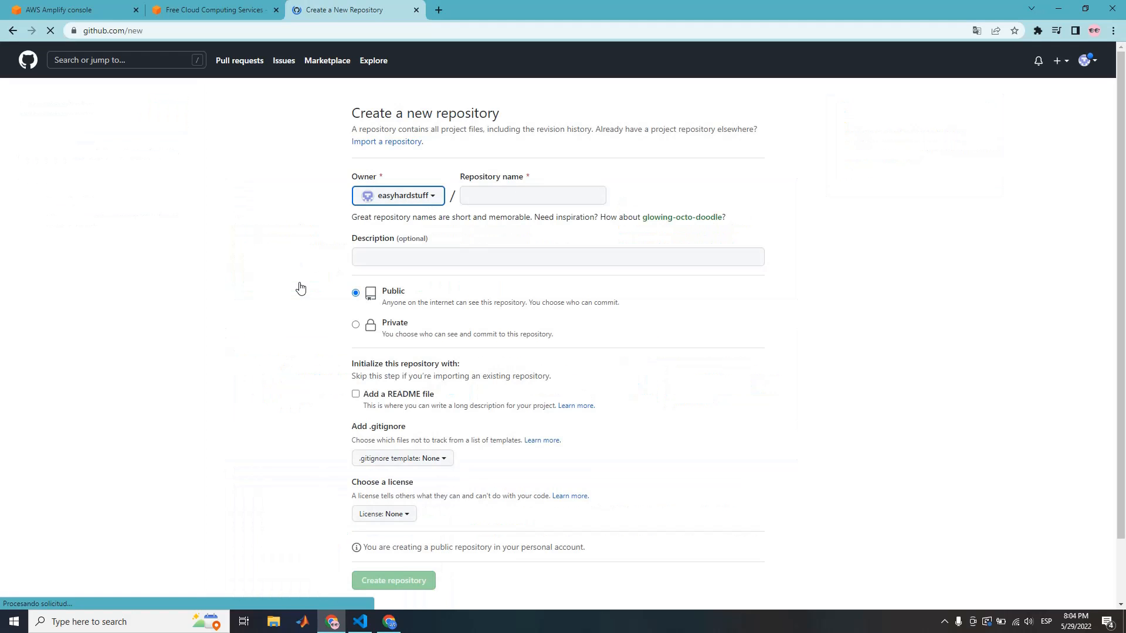
{"action": "left_click", "coordinate": [509, 202]}
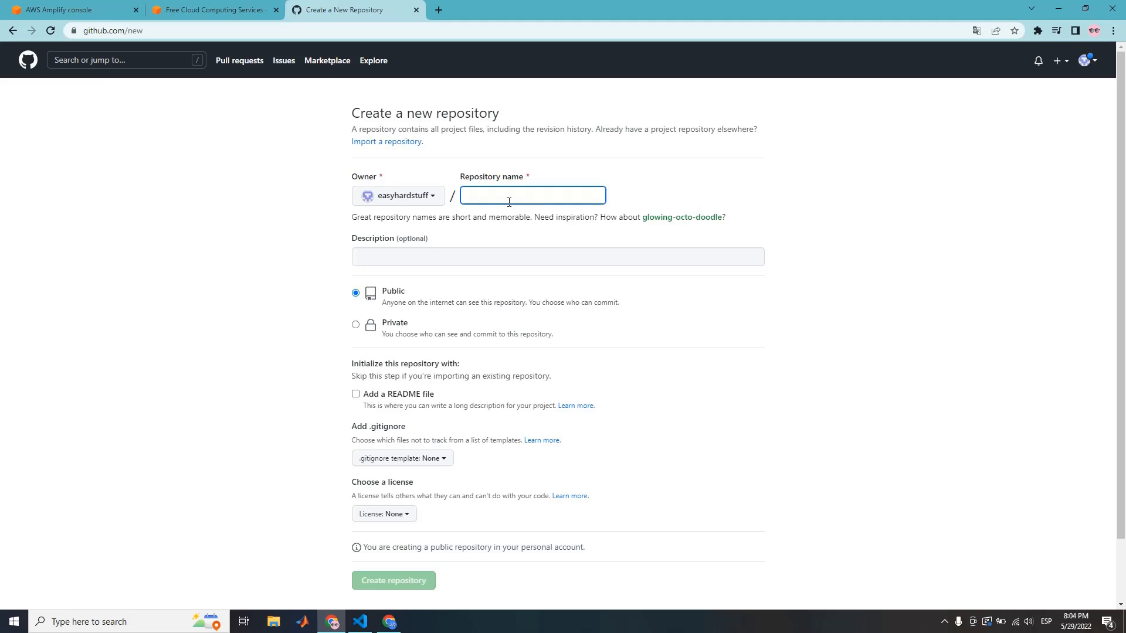
{"action": "scroll", "coordinate": [508, 201], "scroll_direction": "down", "scroll_amount": 1}
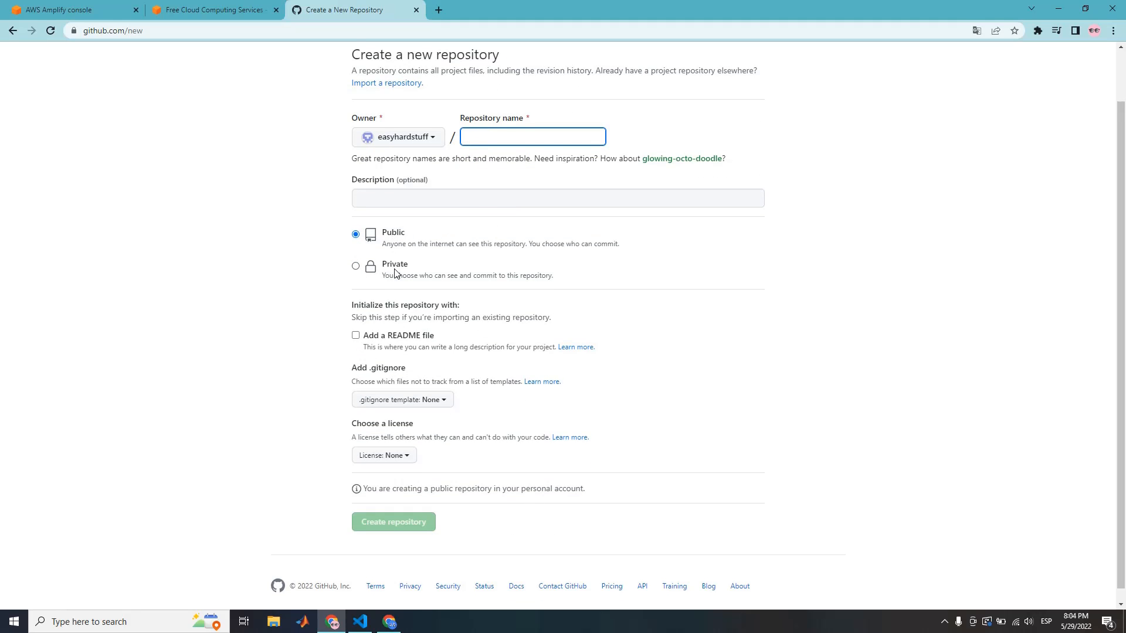
{"action": "scroll", "coordinate": [394, 273], "scroll_direction": "down", "scroll_amount": 1}
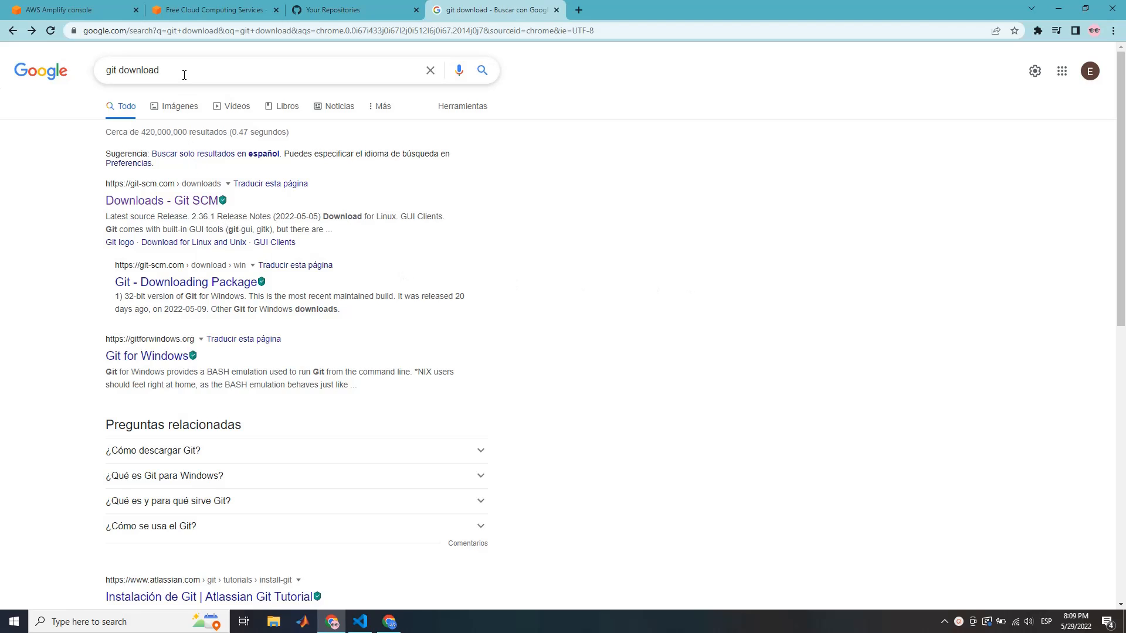
Download the 64-bit Git for Windows standalone installer from the official Git downloads page
{"action": "left_click", "coordinate": [182, 203]}
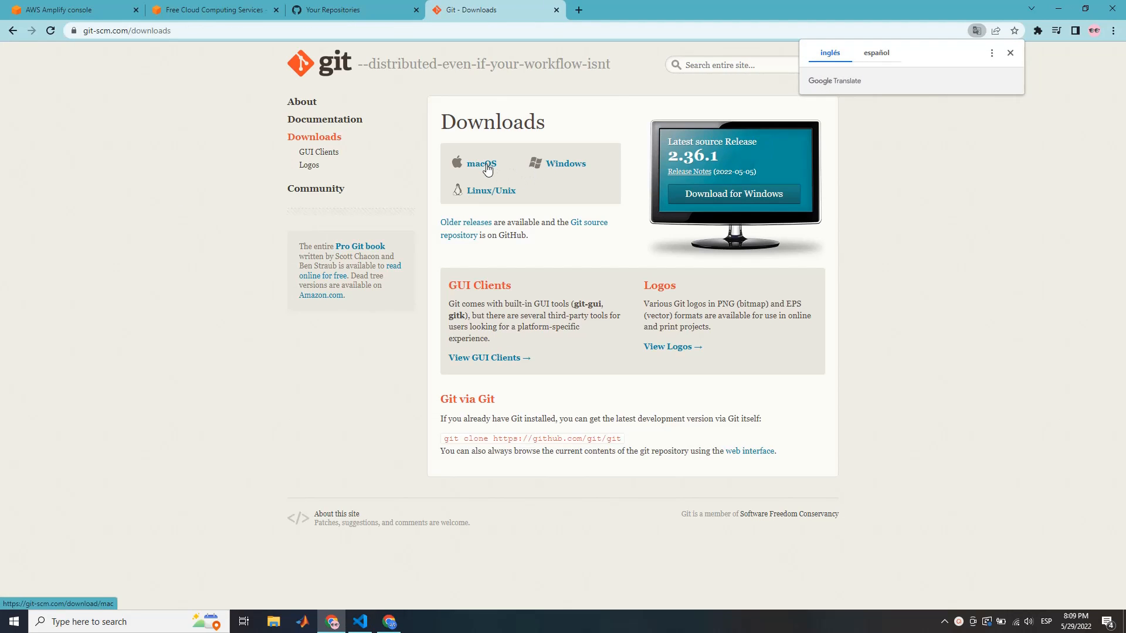
{"action": "left_click", "coordinate": [555, 167]}
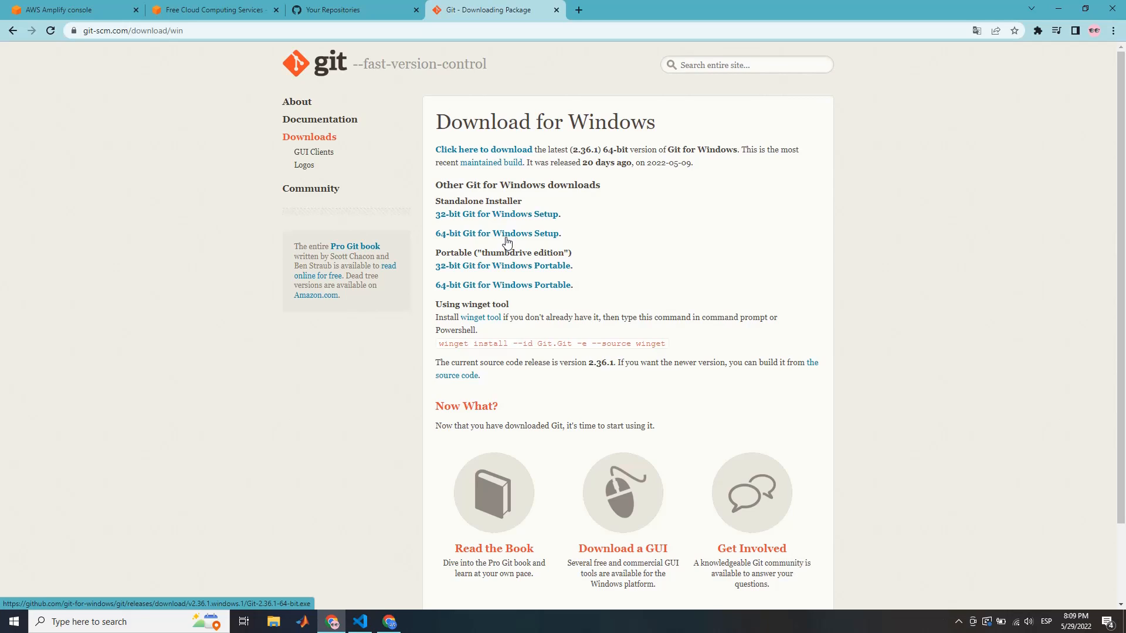
{"action": "left_click", "coordinate": [507, 235]}
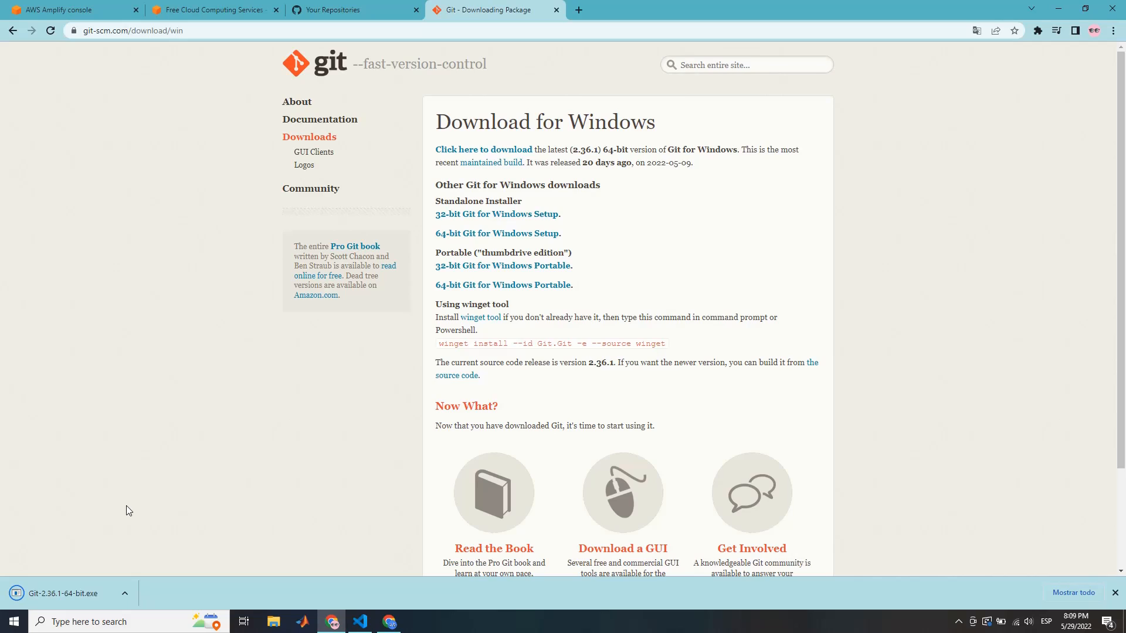
Run the downloaded Git 2.36.1 installer, keeping the default branch naming, bundled OpenSSH and fast-forward or merge pull behavior
{"action": "left_click", "coordinate": [93, 596]}
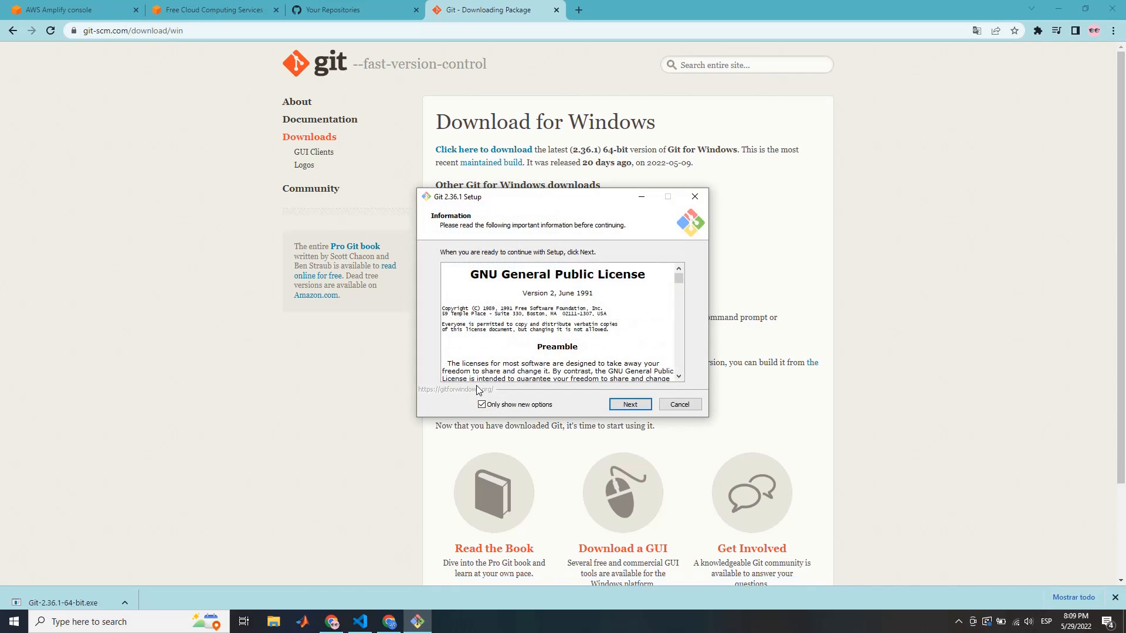
{"action": "left_click", "coordinate": [629, 405]}
{"action": "left_click", "coordinate": [630, 404]}
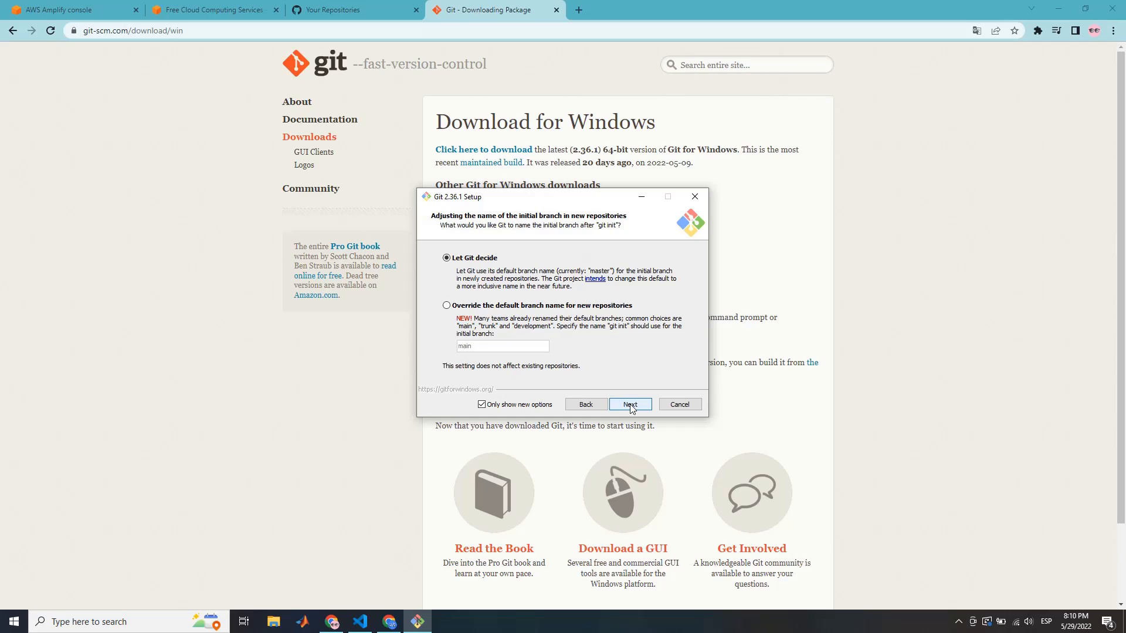
{"action": "left_click", "coordinate": [630, 404]}
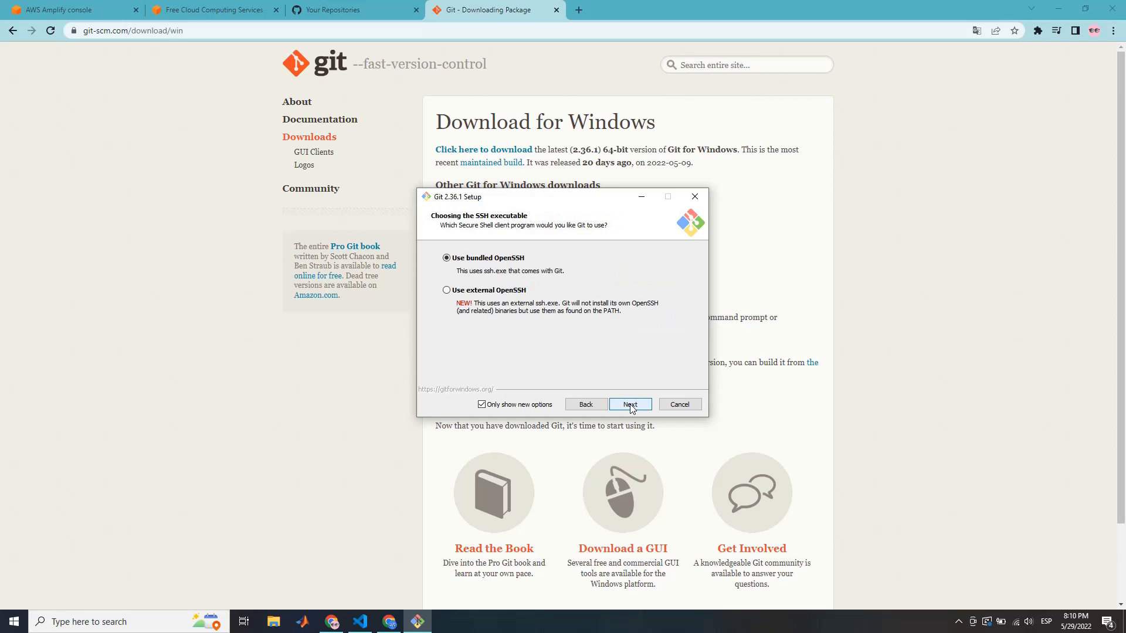
{"action": "left_click", "coordinate": [630, 405]}
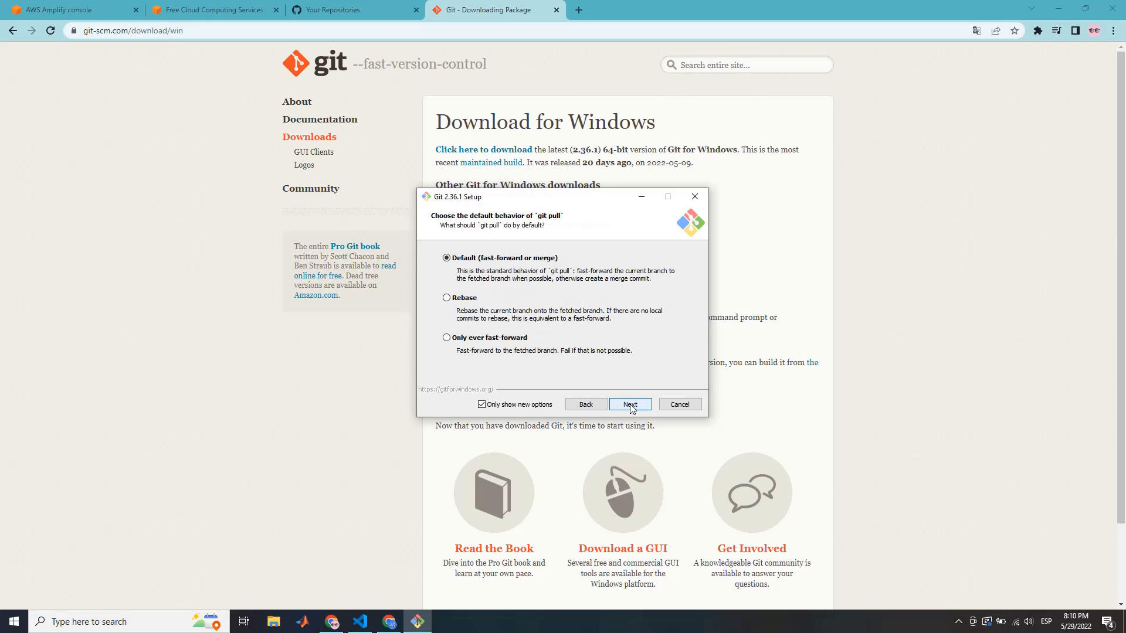
{"action": "left_click", "coordinate": [629, 404]}
{"action": "left_click", "coordinate": [630, 404]}
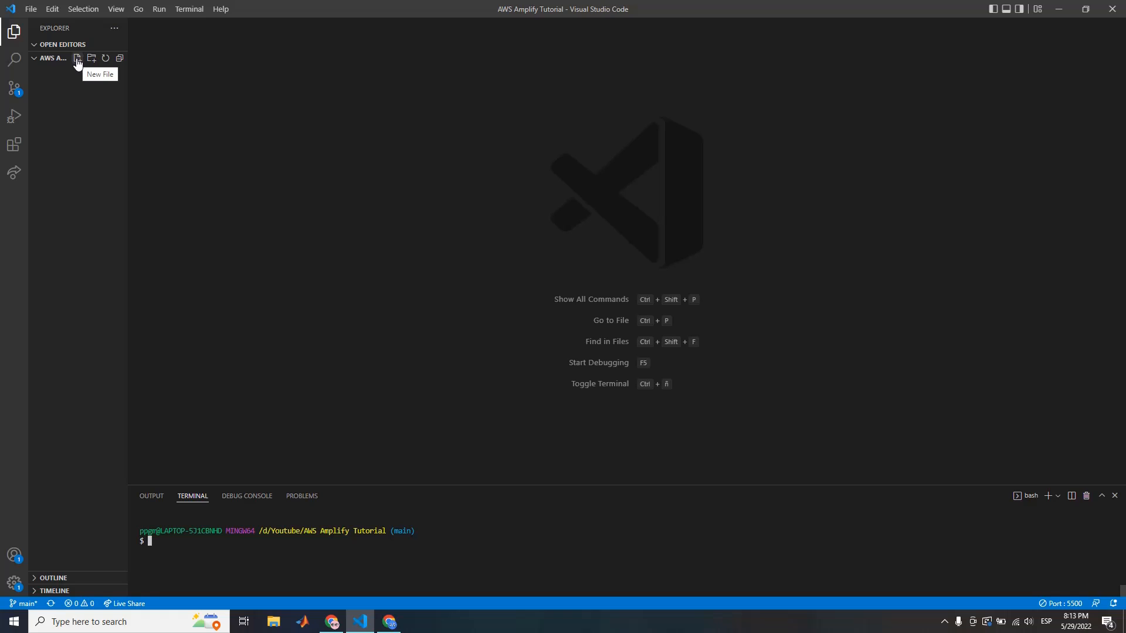
Create a new file named index.html in the AWS Amplify Tutorial folder
{"action": "left_click", "coordinate": [78, 63]}
{"action": "type", "text": "index."}
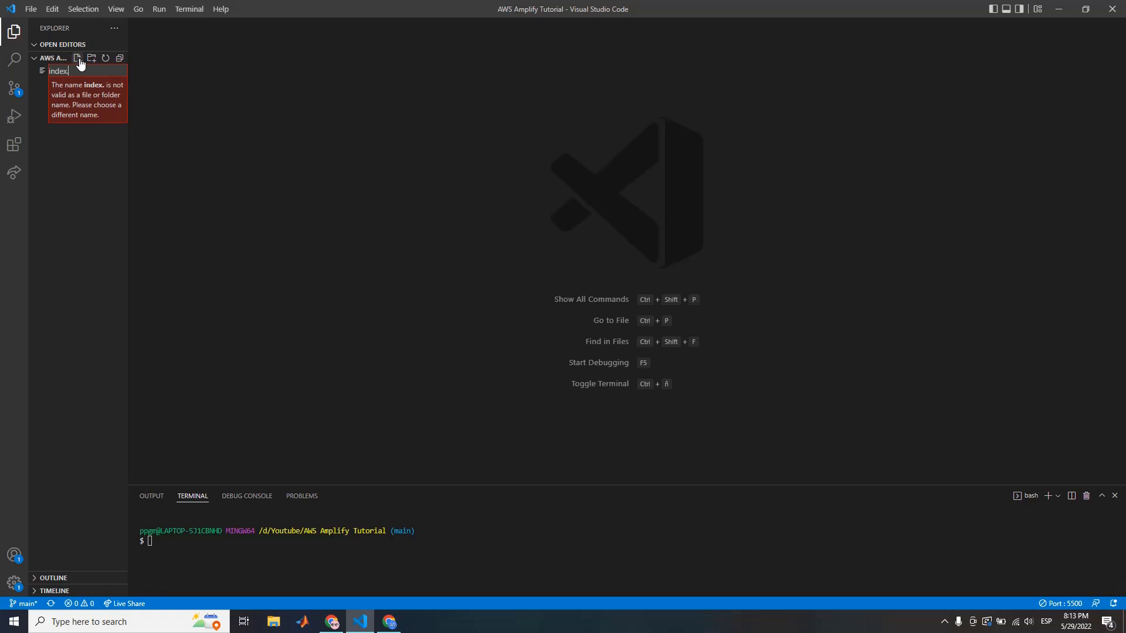
{"action": "type", "text": "h"}
{"action": "key", "text": "BackSpace"}
{"action": "type", "text": "html"}
{"action": "key", "text": "Return"}
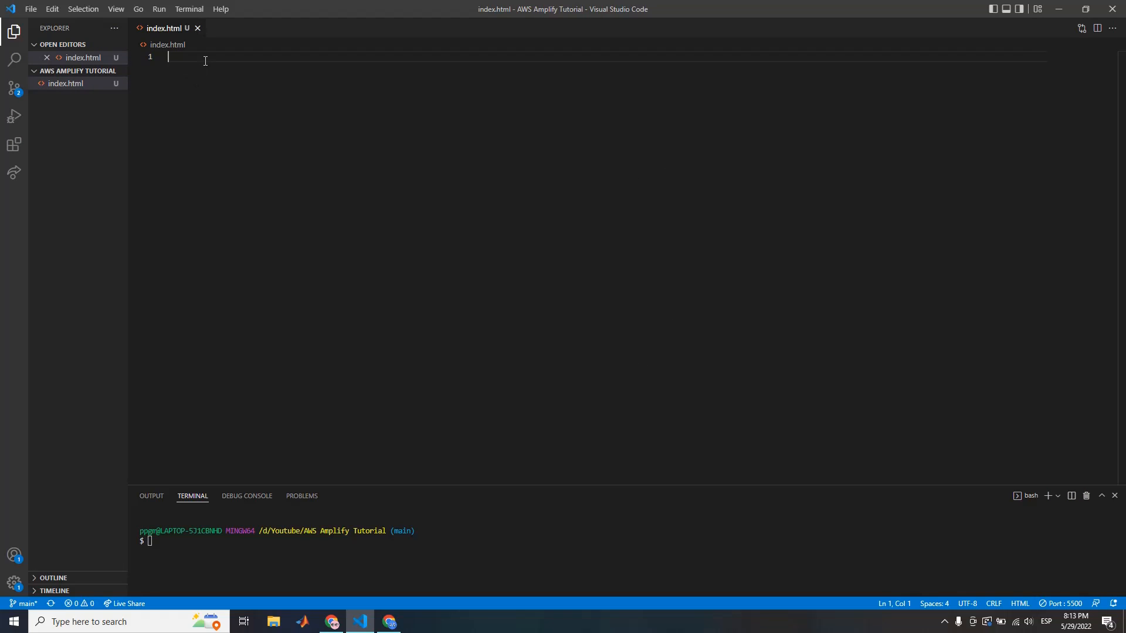
Insert the HTML boilerplate in index.html and set the page title to "AWS Website Amplify"
{"action": "type", "text": "!"}
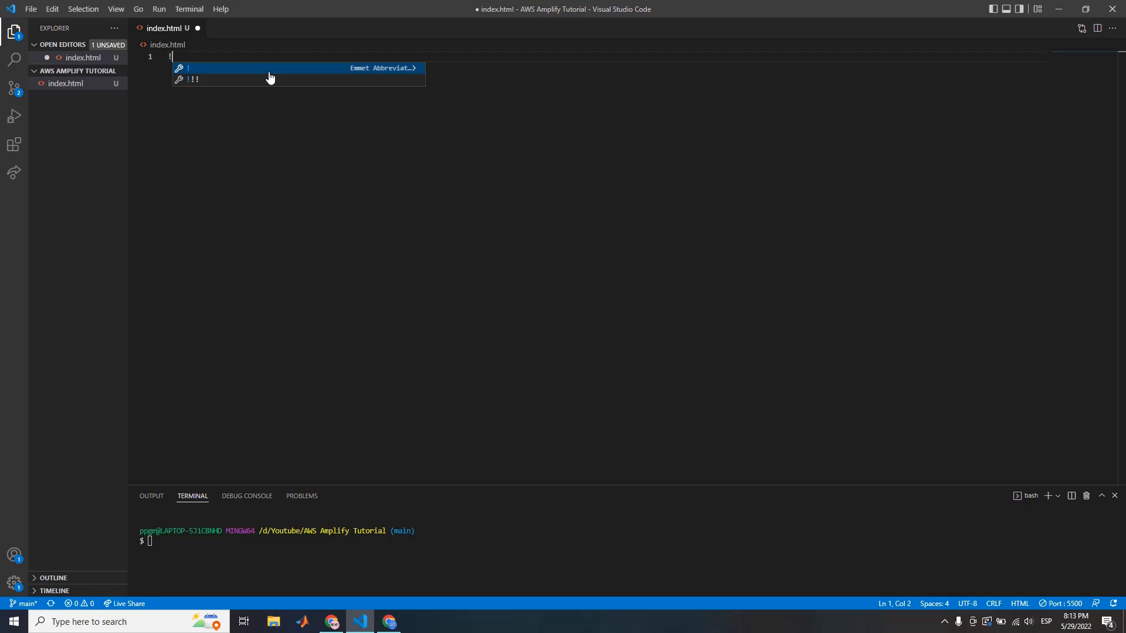
{"action": "key", "text": "Tab"}
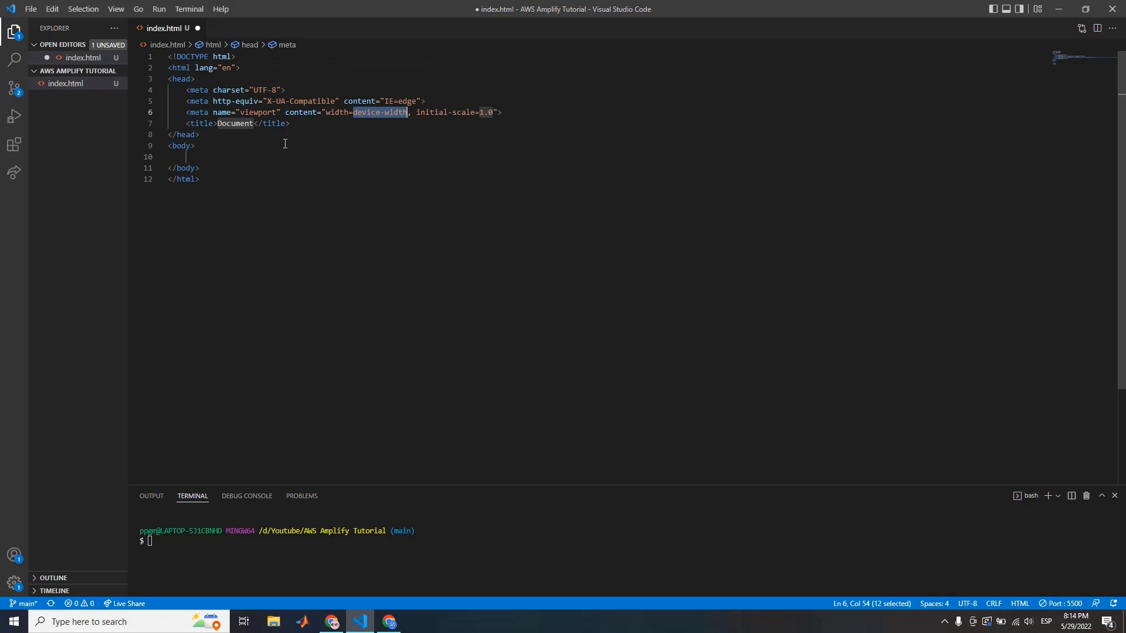
{"action": "double_click", "coordinate": [246, 125]}
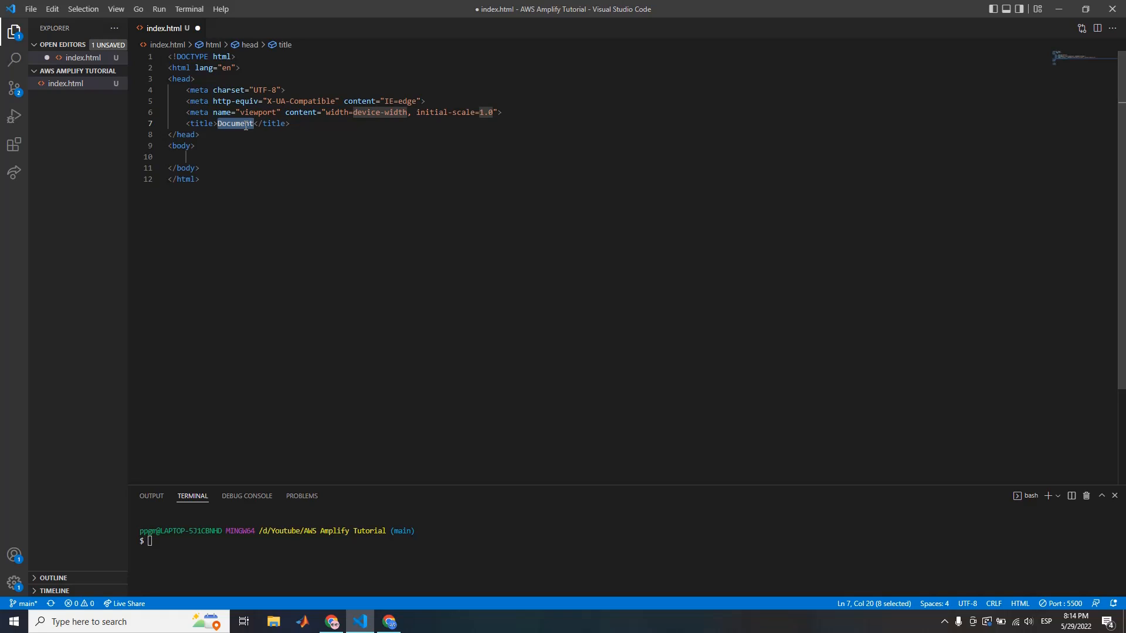
{"action": "type", "text": "AWS "}
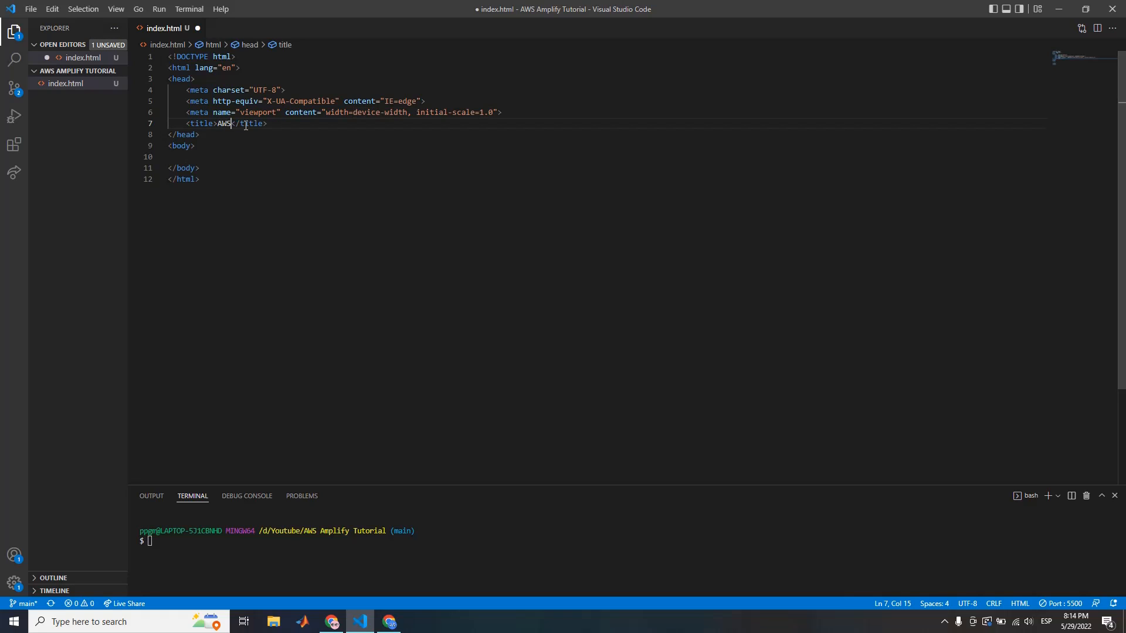
{"action": "type", "text": "Website Amp"}
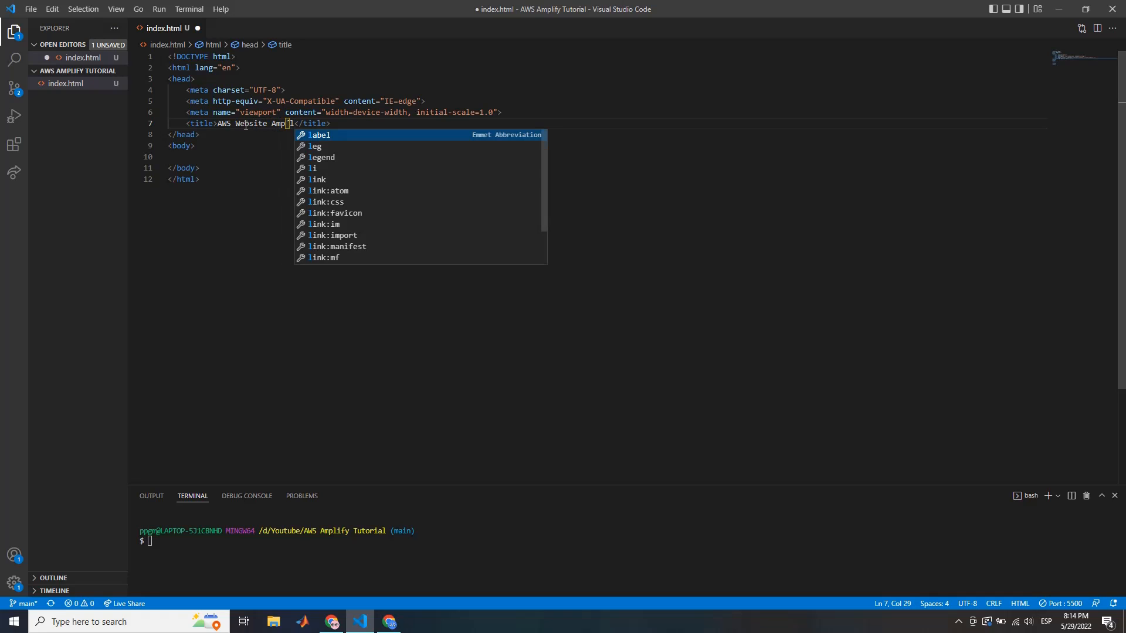
{"action": "type", "text": "lify"}
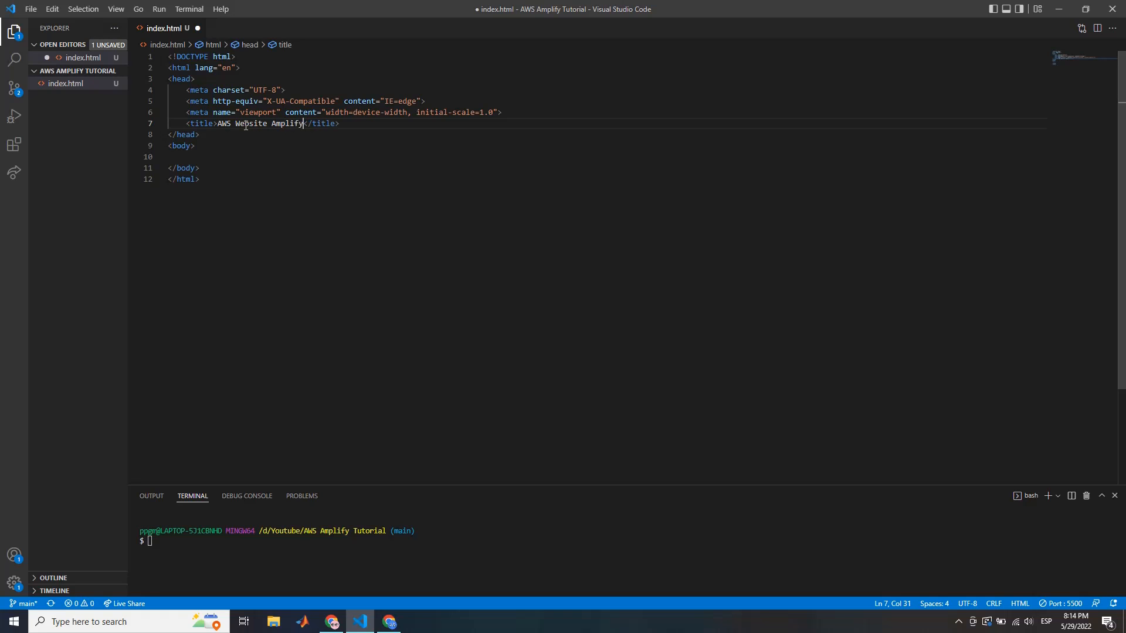
Add an h1 heading reading "My webpage in AWS" to the body and save the file
{"action": "left_click", "coordinate": [218, 154]}
{"action": "type", "text": "h1"}
{"action": "key", "text": "Tab"}
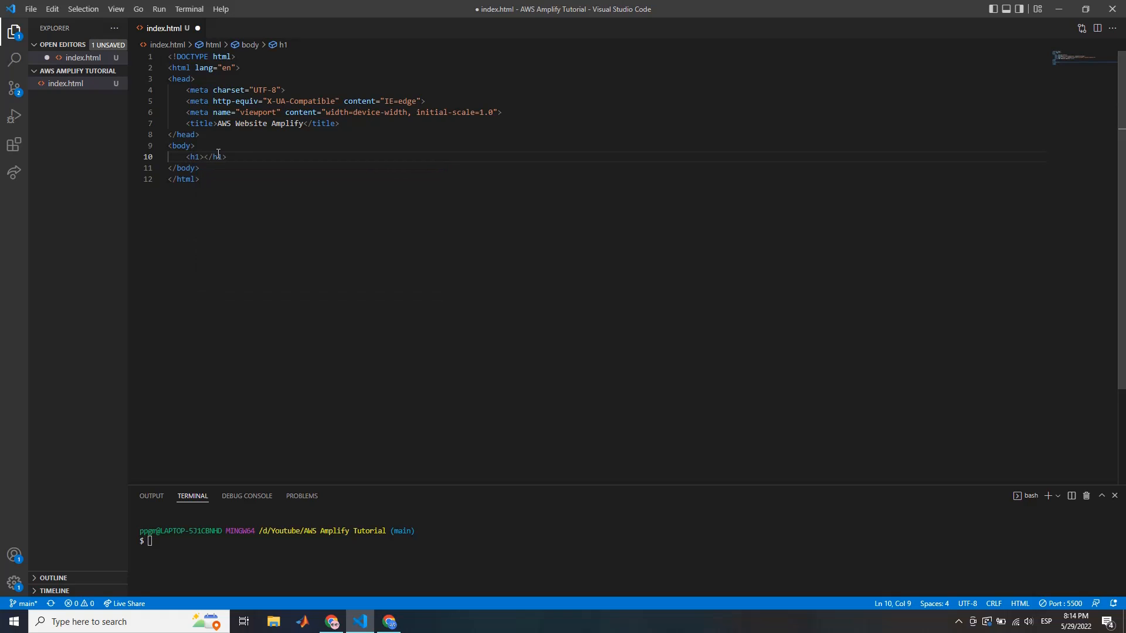
{"action": "type", "text": "My7 W"}
{"action": "key", "text": "BackSpace"}
{"action": "key", "text": "BackSpace"}
{"action": "key", "text": "BackSpace"}
{"action": "type", "text": "webpage"}
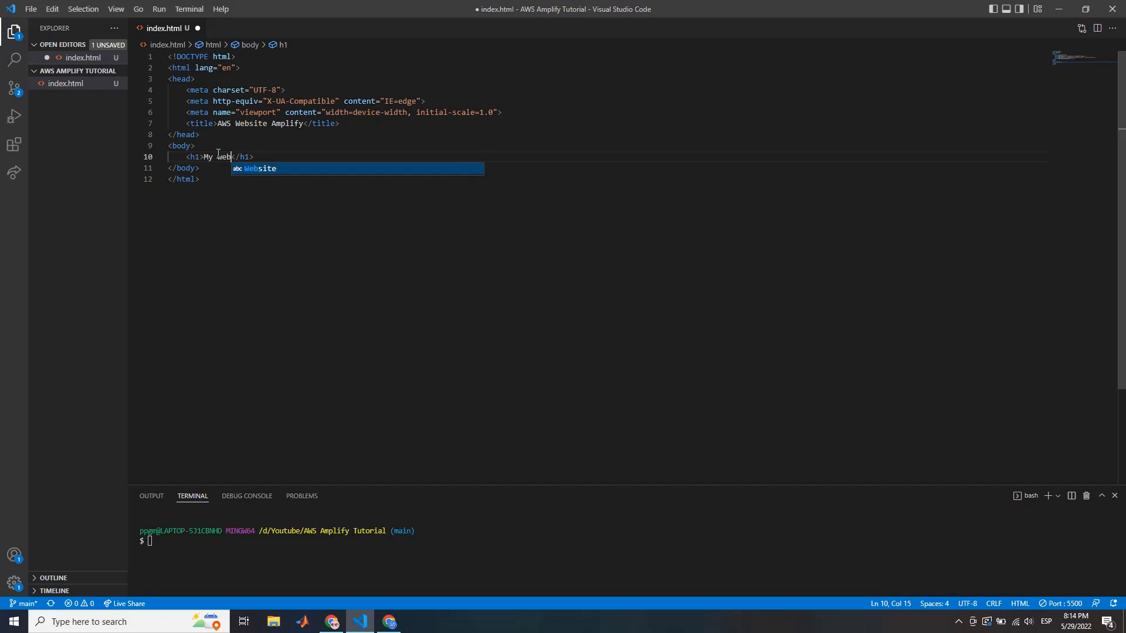
{"action": "type", "text": " in AWS"}
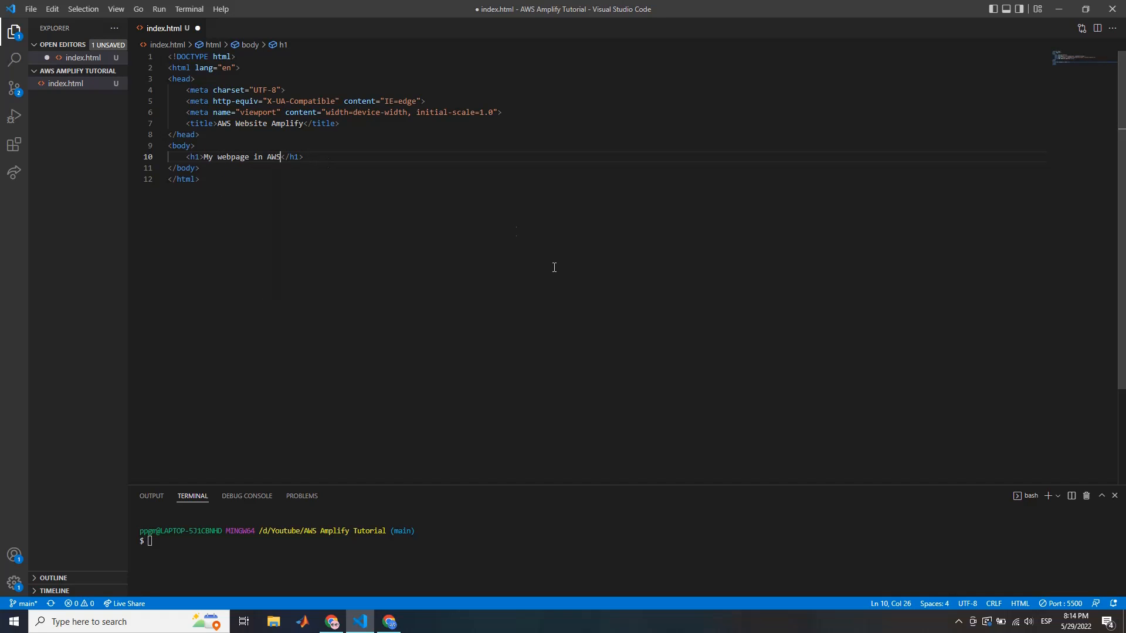
{"action": "key", "text": "ctrl+s"}
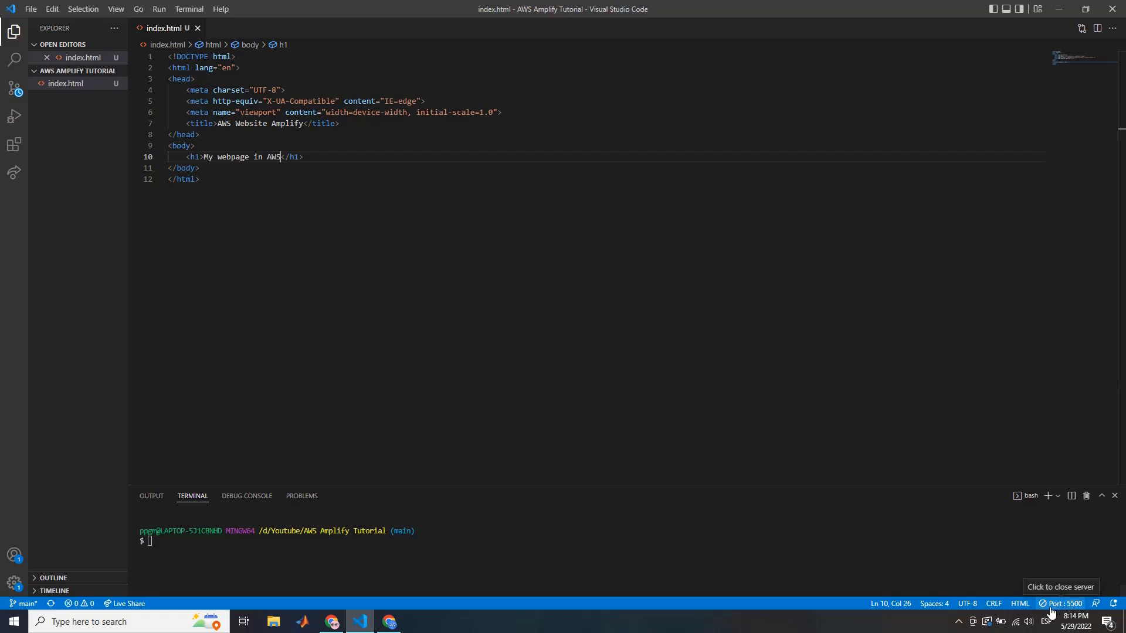
Restart Live Server to preview index.html in the browser and dismiss the translation prompt
{"action": "left_click", "coordinate": [1050, 605]}
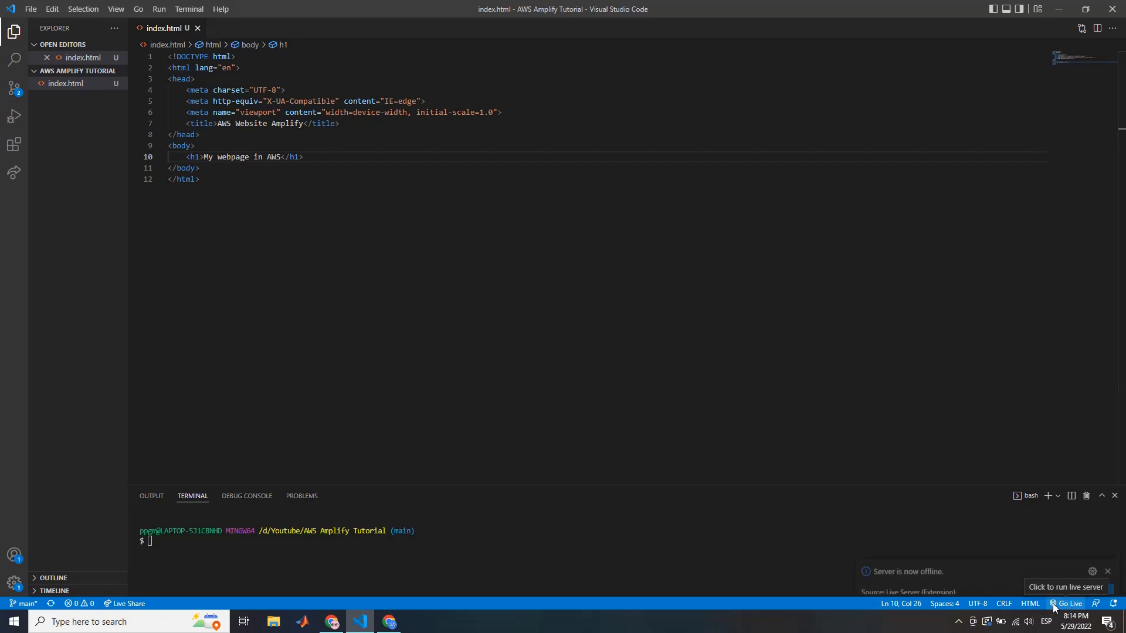
{"action": "left_click", "coordinate": [1053, 604]}
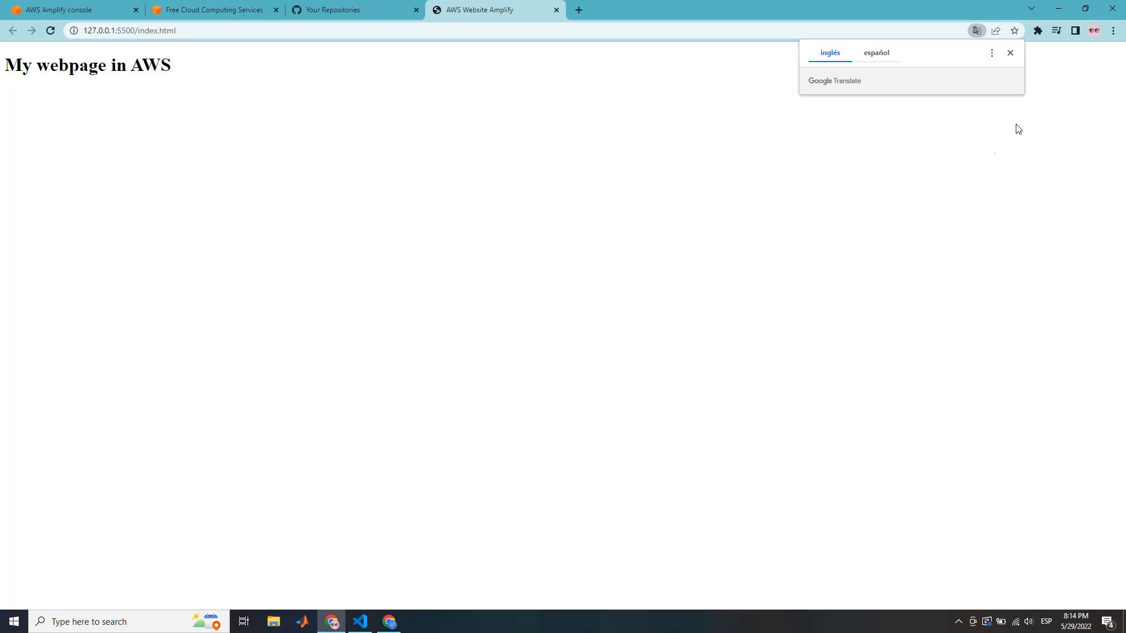
{"action": "left_click", "coordinate": [1009, 53]}
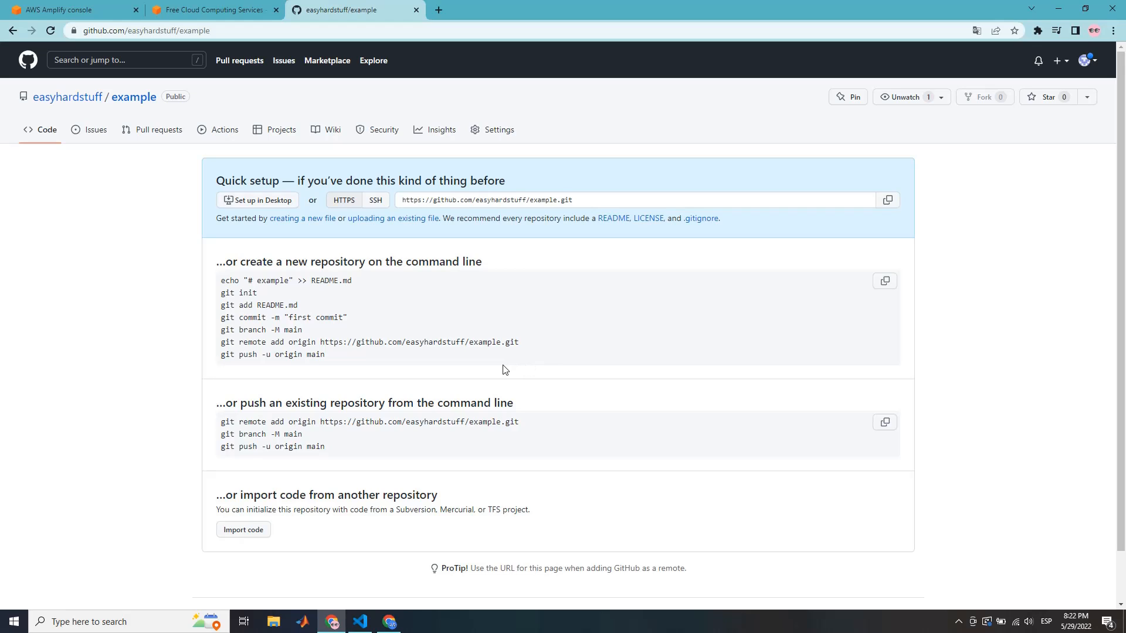
Switch from the GitHub setup commands to Visual Studio Code and open a new terminal for the project
{"action": "left_click_drag", "start_coordinate": [328, 355], "coordinate": [1087, 206]}
{"action": "left_click", "coordinate": [1086, 211]}
{"action": "key", "text": "alt+Tab"}
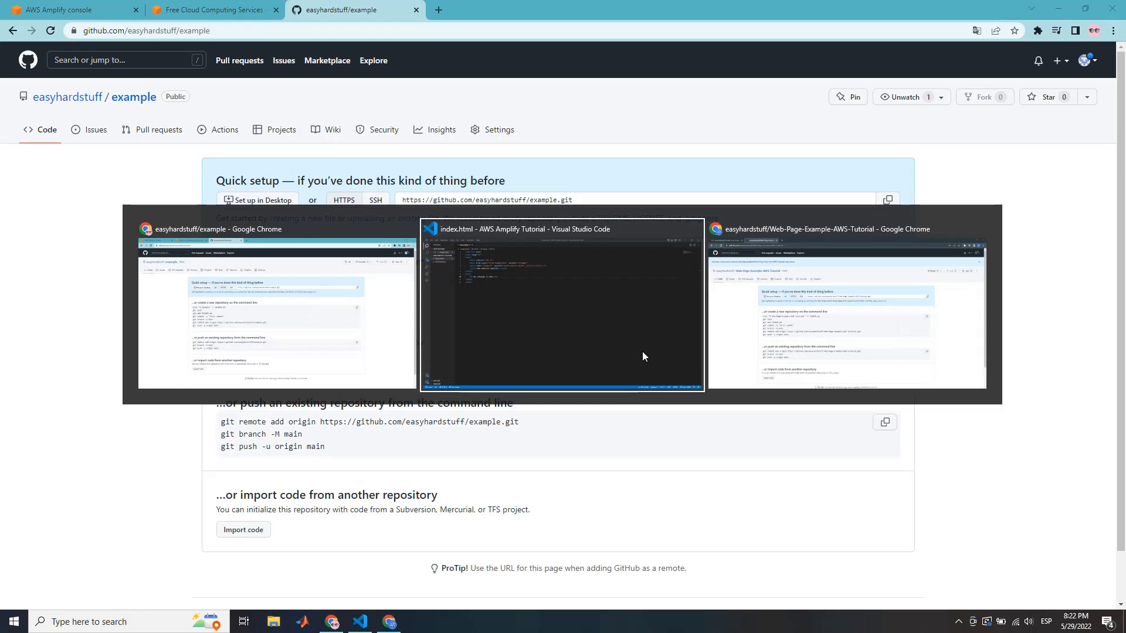
{"action": "left_click", "coordinate": [186, 9]}
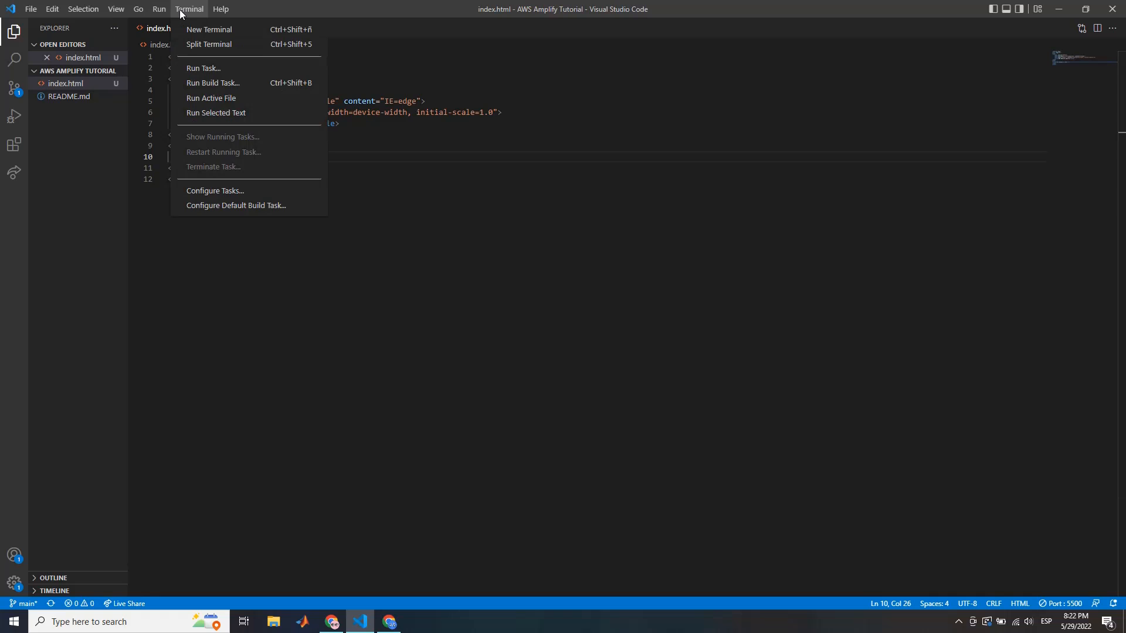
{"action": "left_click", "coordinate": [189, 31]}
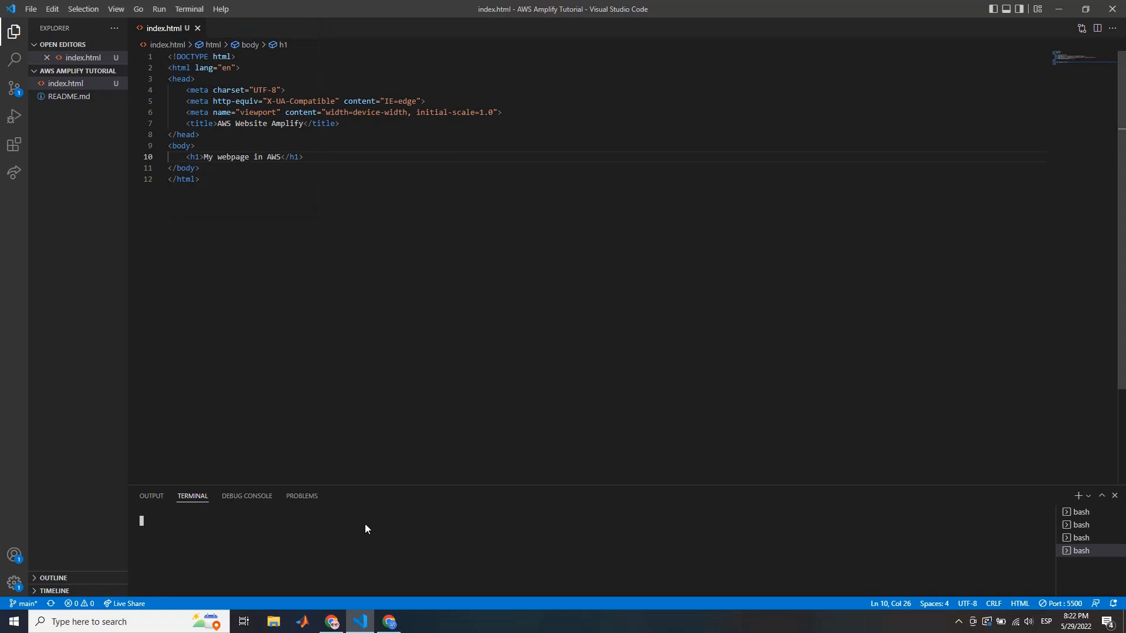
{"action": "key", "text": "ctrl+v"}
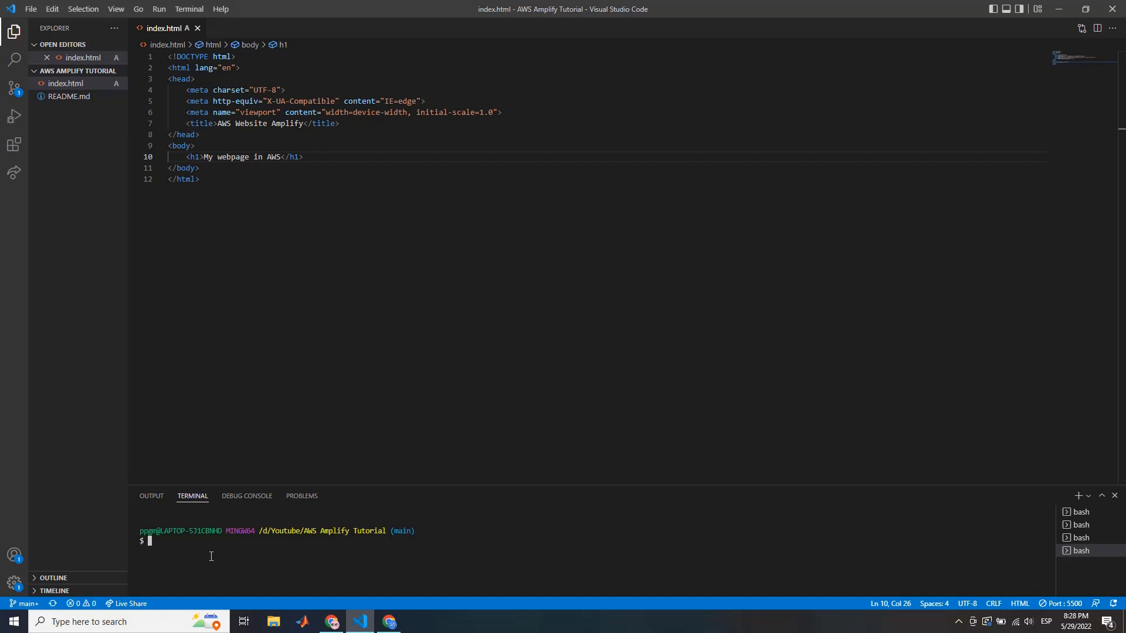
Stage all project files with git add . and commit them with the message "Index.html file"
{"action": "type", "text": "git add ."}
{"action": "key", "text": "Return"}
{"action": "type", "text": "git "}
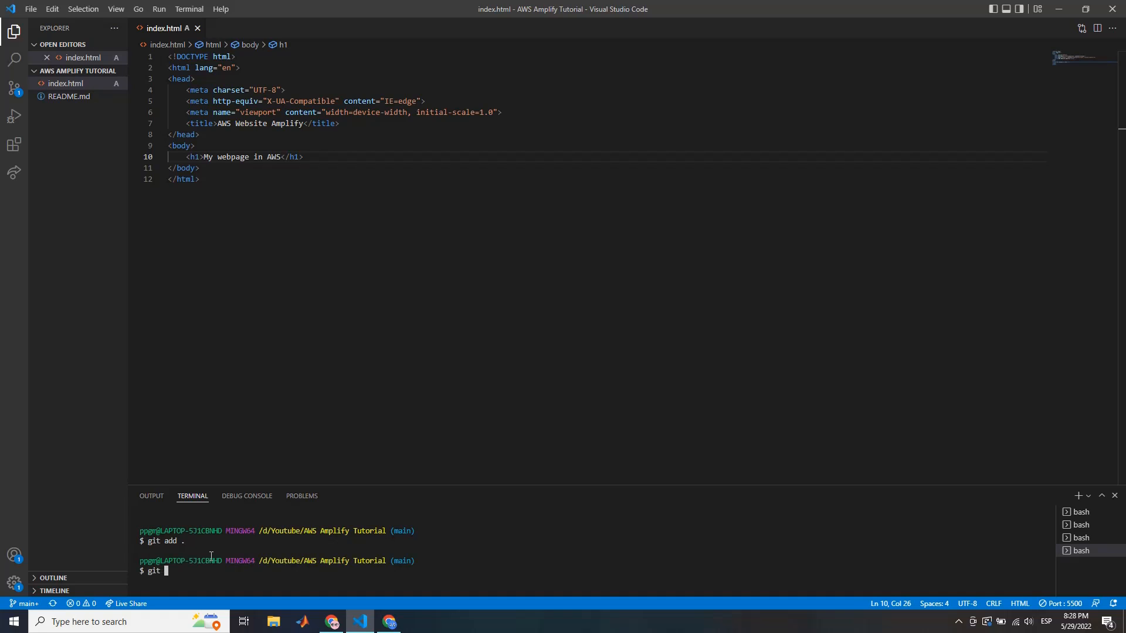
{"action": "type", "text": "commit ."}
{"action": "key", "text": "BackSpace"}
{"action": "type", "text": "-m\"Index.html file\""}
{"action": "key", "text": "Return"}
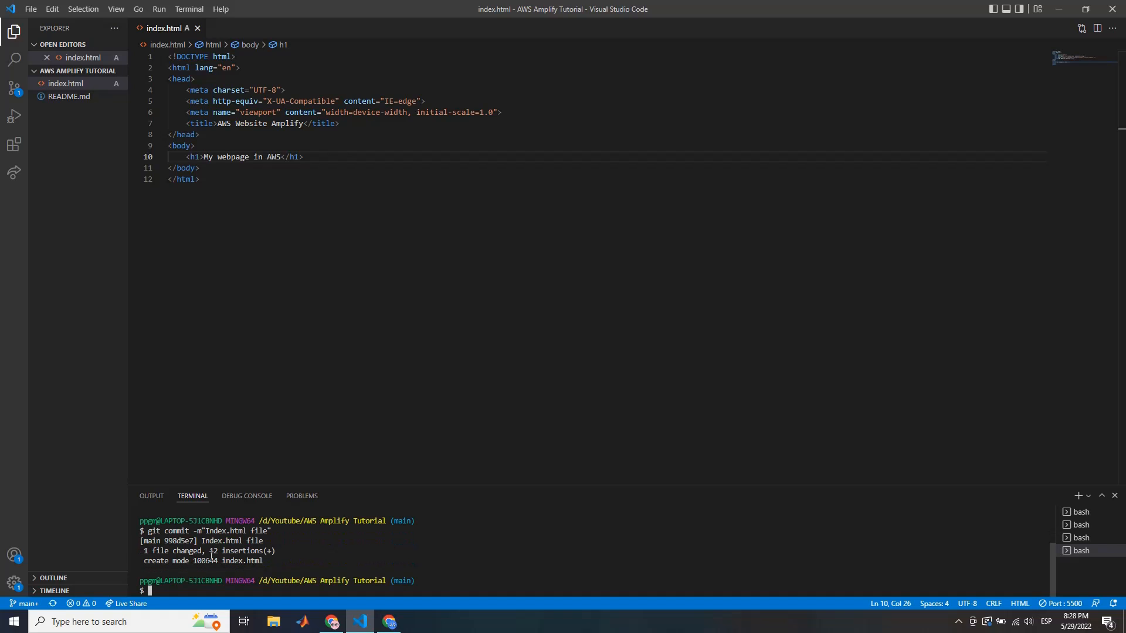
Push the commit with git push and refresh the Web-Page-Example-AWS-Tutorial repository page on GitHub in Chrome
{"action": "type", "text": "git push"}
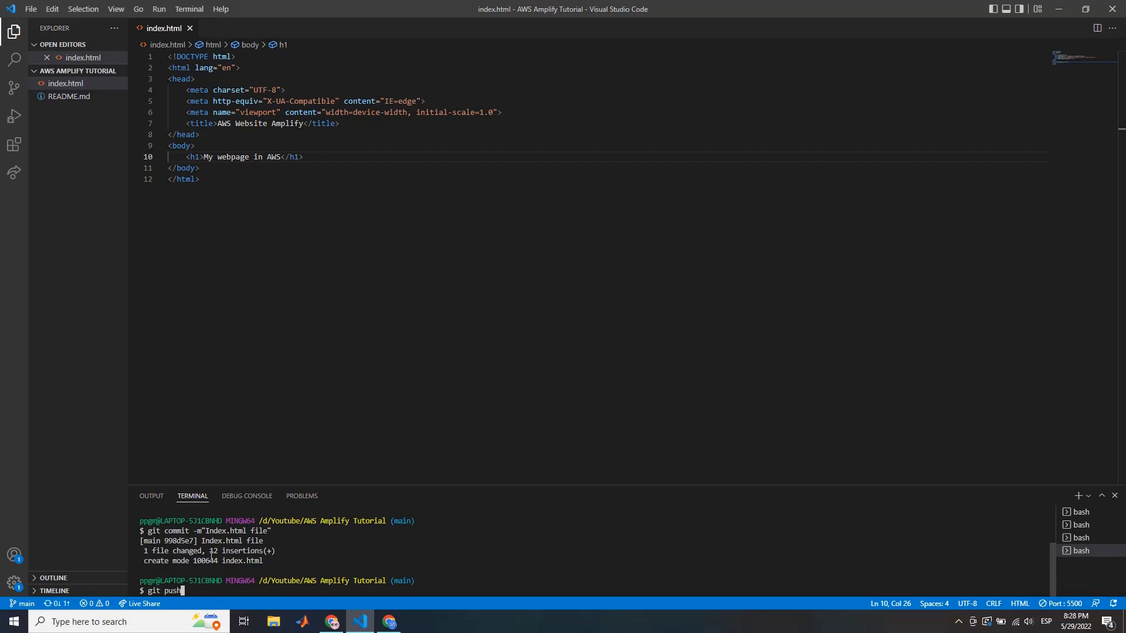
{"action": "key", "text": "Return"}
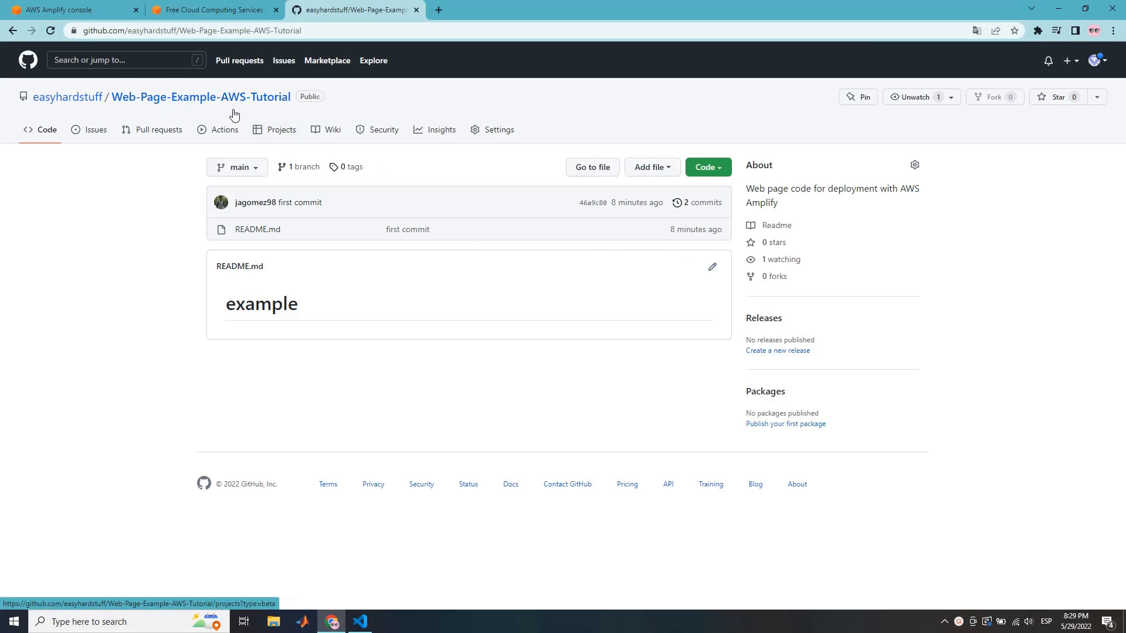
{"action": "left_click", "coordinate": [50, 32]}
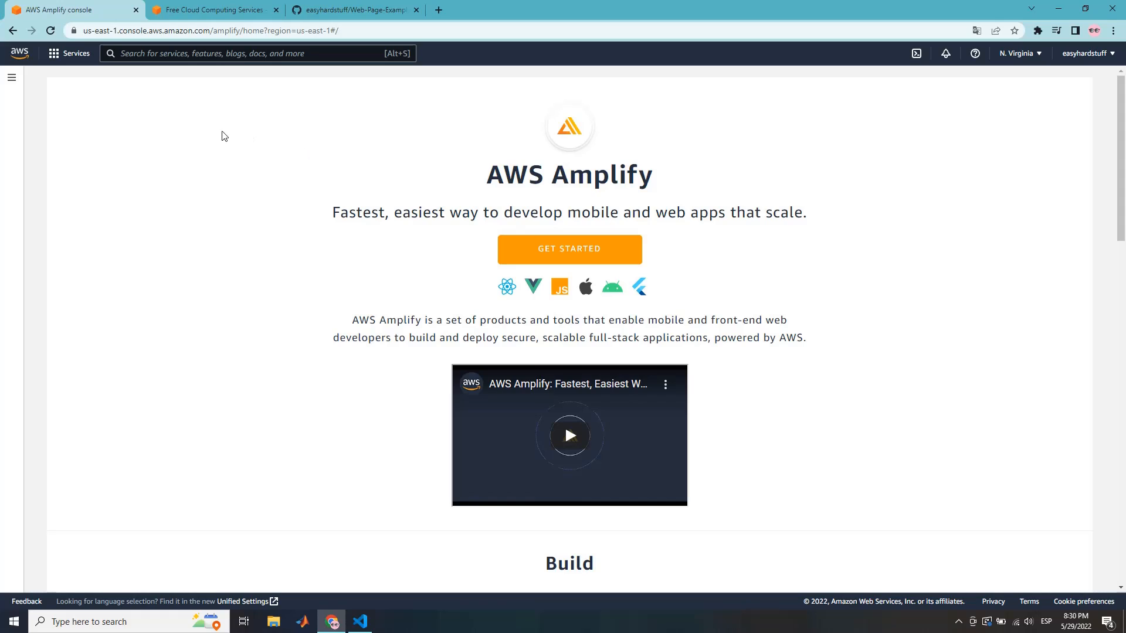
Start a new Host web app setup from the All apps list in AWS Amplify
{"action": "left_click", "coordinate": [12, 77]}
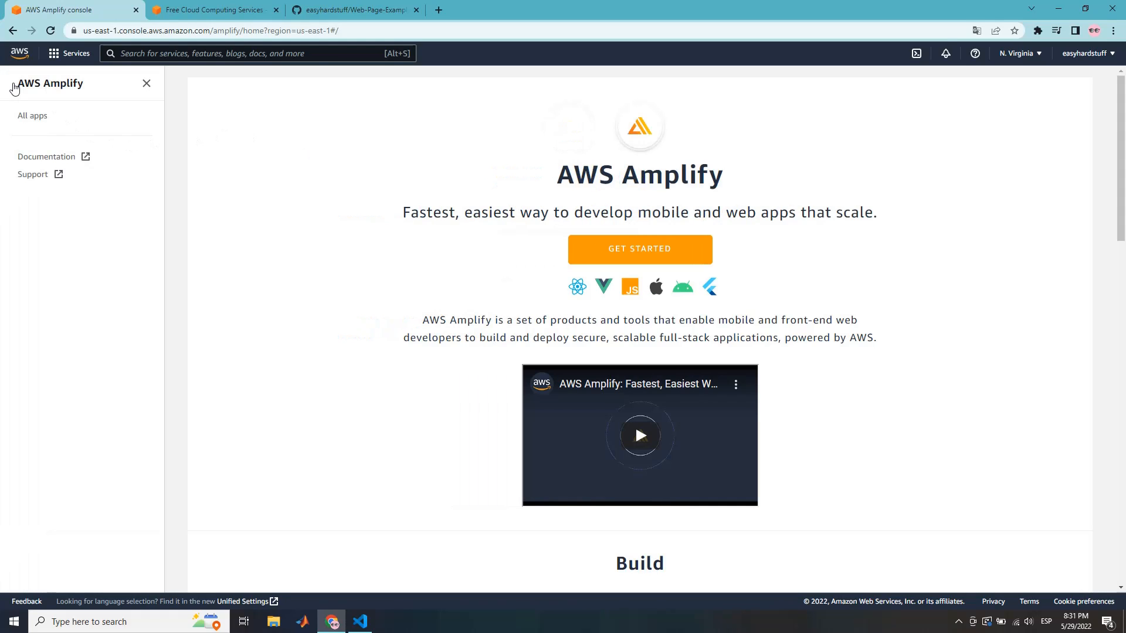
{"action": "left_click", "coordinate": [35, 120]}
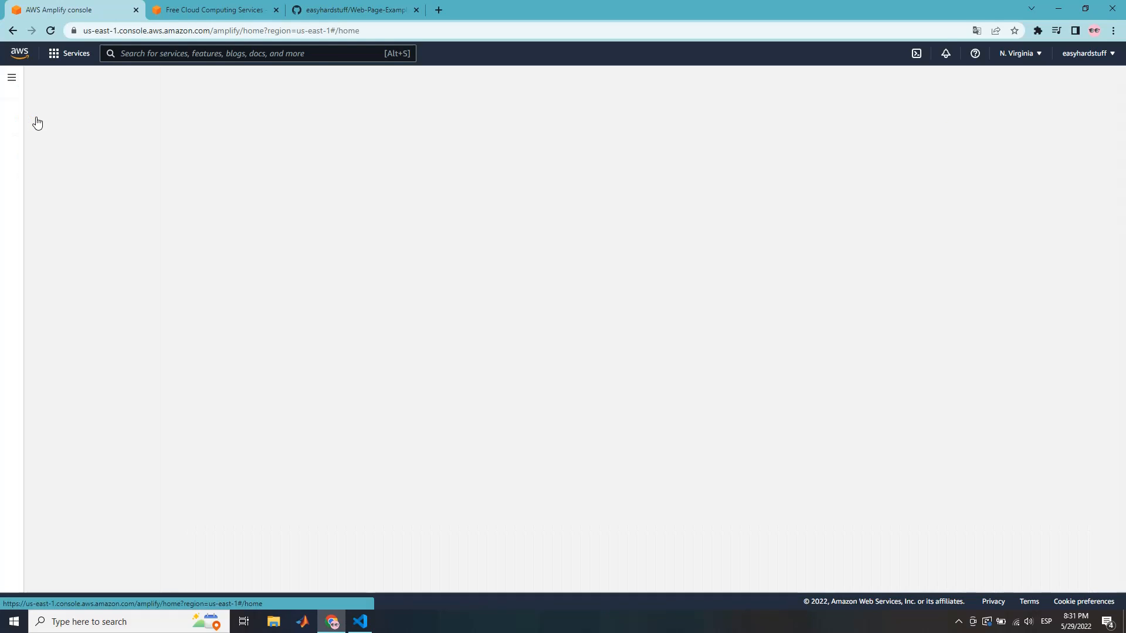
{"action": "left_click", "coordinate": [582, 175]}
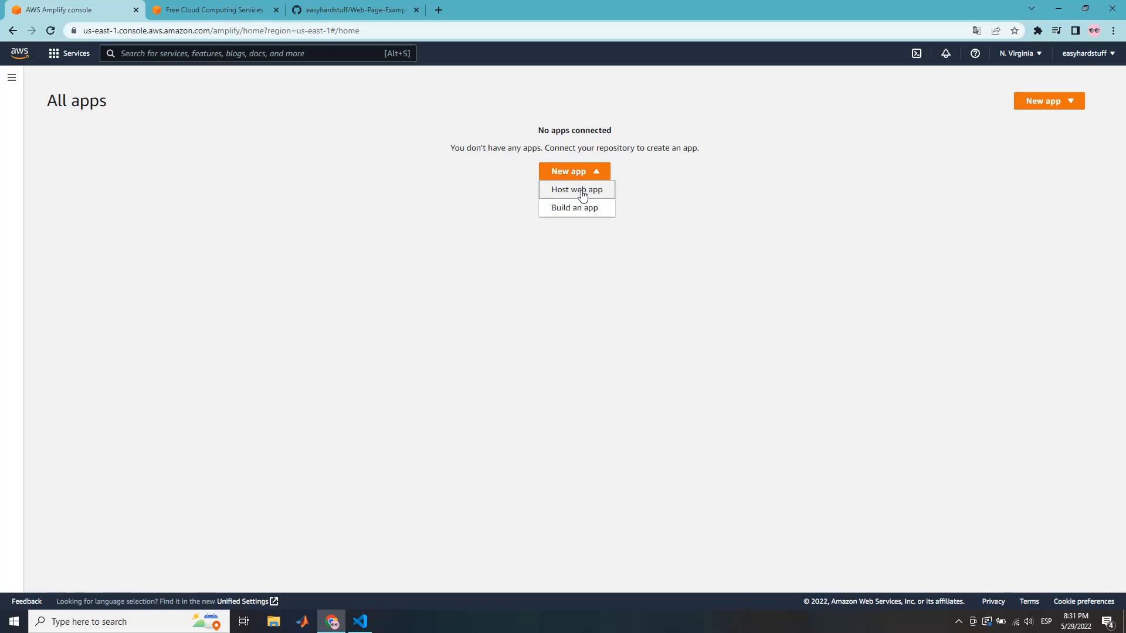
{"action": "left_click", "coordinate": [582, 190]}
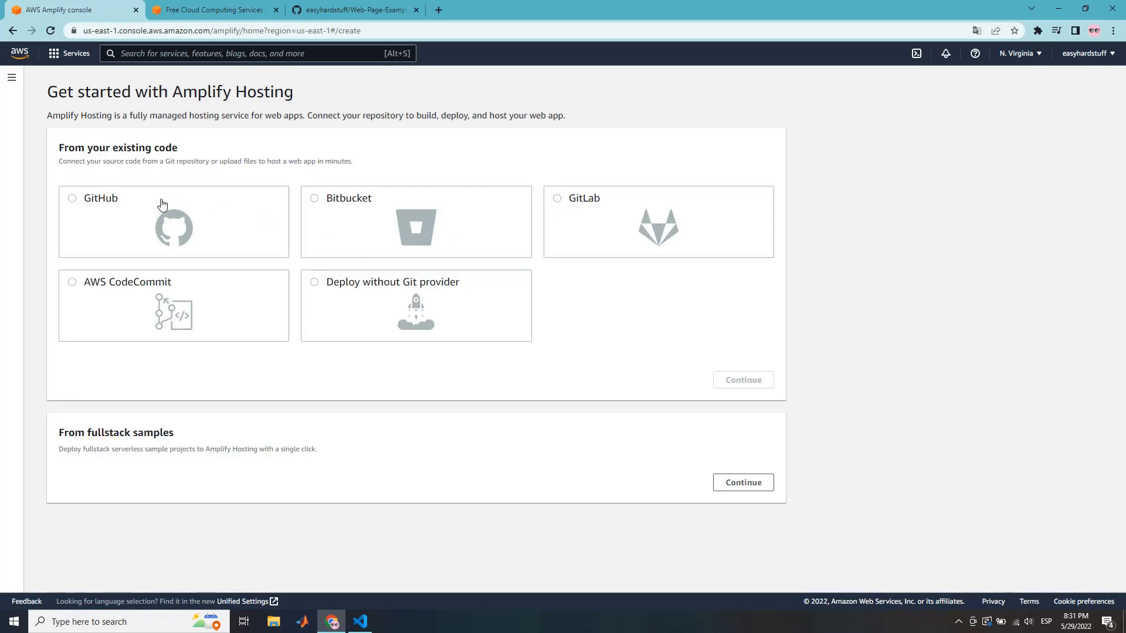
Choose GitHub as the existing code source and authorize AWS Amplify (us-east-1) on the GitHub account
{"action": "left_click", "coordinate": [92, 200]}
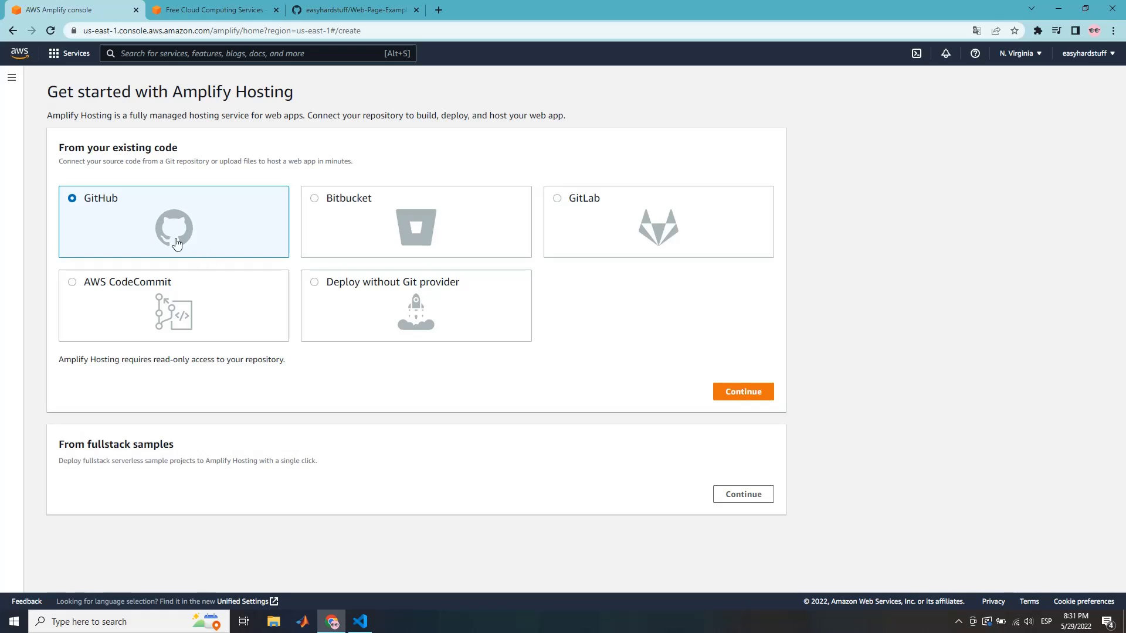
{"action": "left_click", "coordinate": [737, 398]}
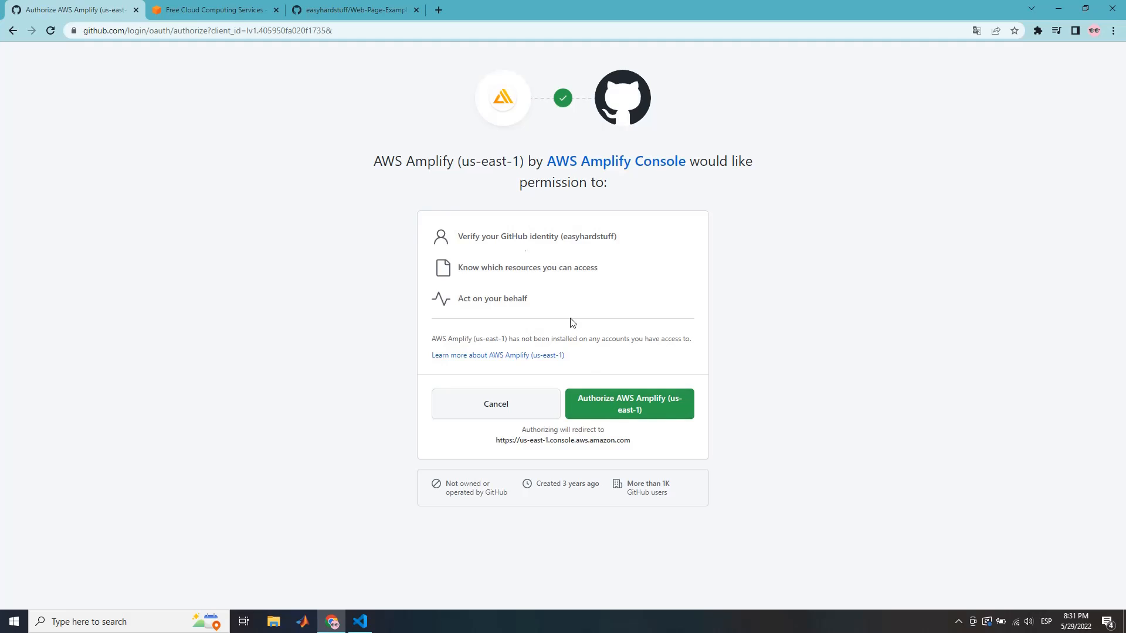
{"action": "left_click", "coordinate": [630, 411]}
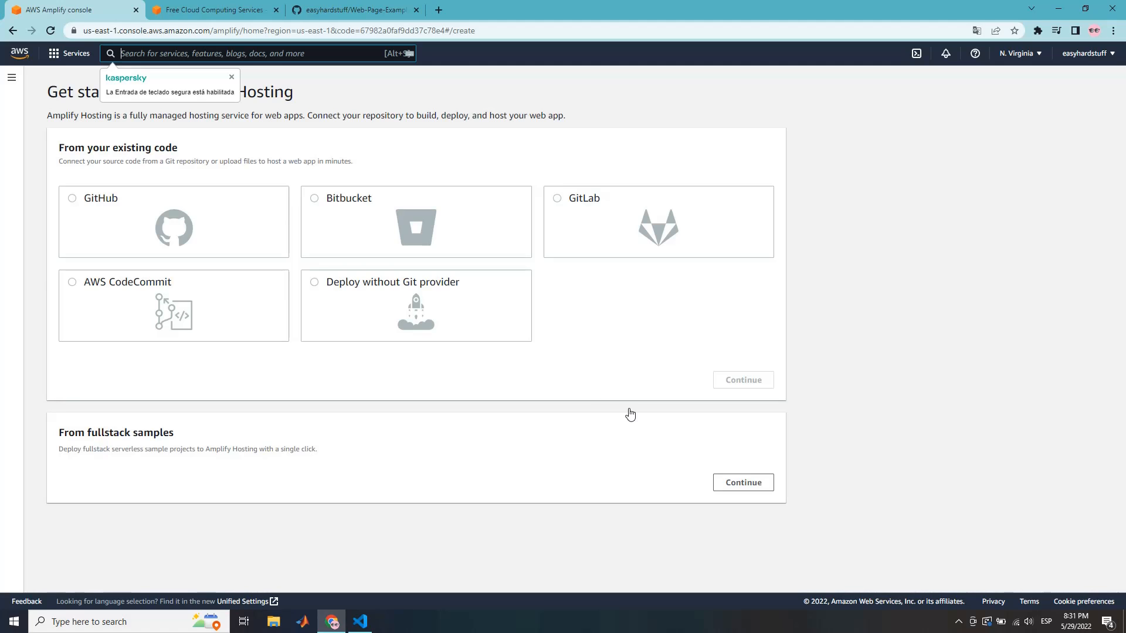
Continue with GitHub as the source and install and authorize AWS Amplify for all repositories
{"action": "left_click", "coordinate": [81, 215]}
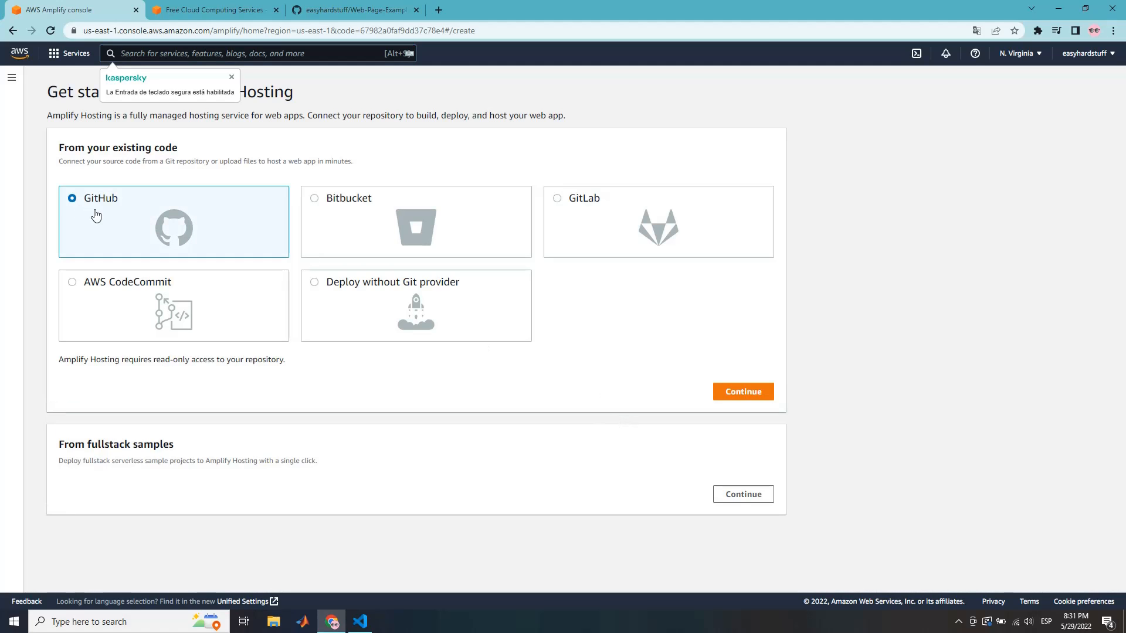
{"action": "left_click", "coordinate": [736, 382]}
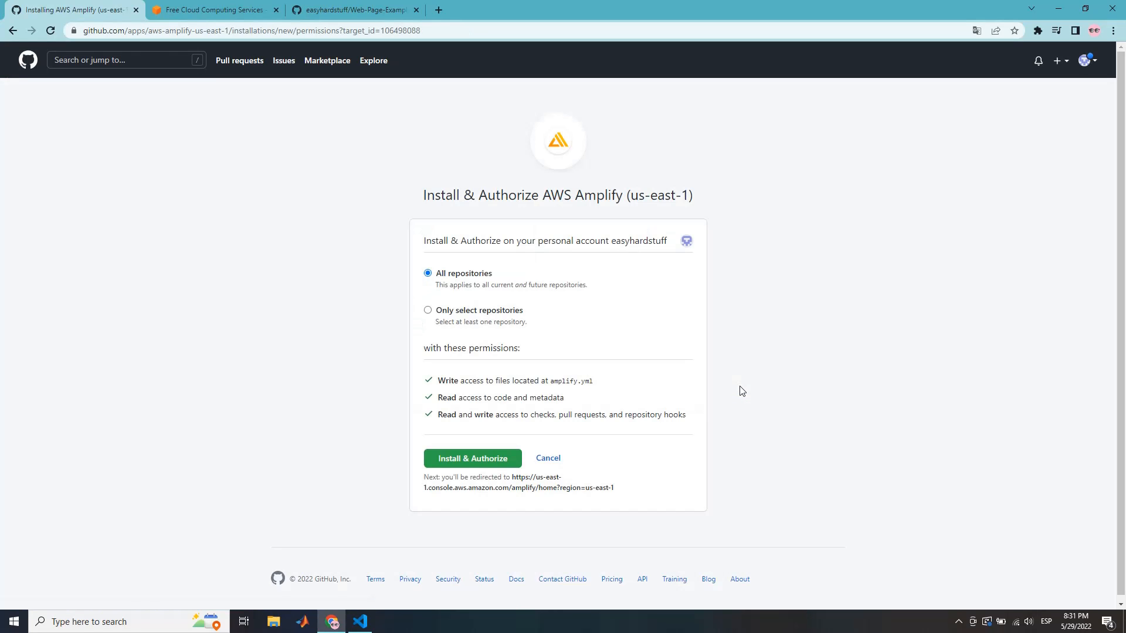
{"action": "left_click", "coordinate": [501, 463]}
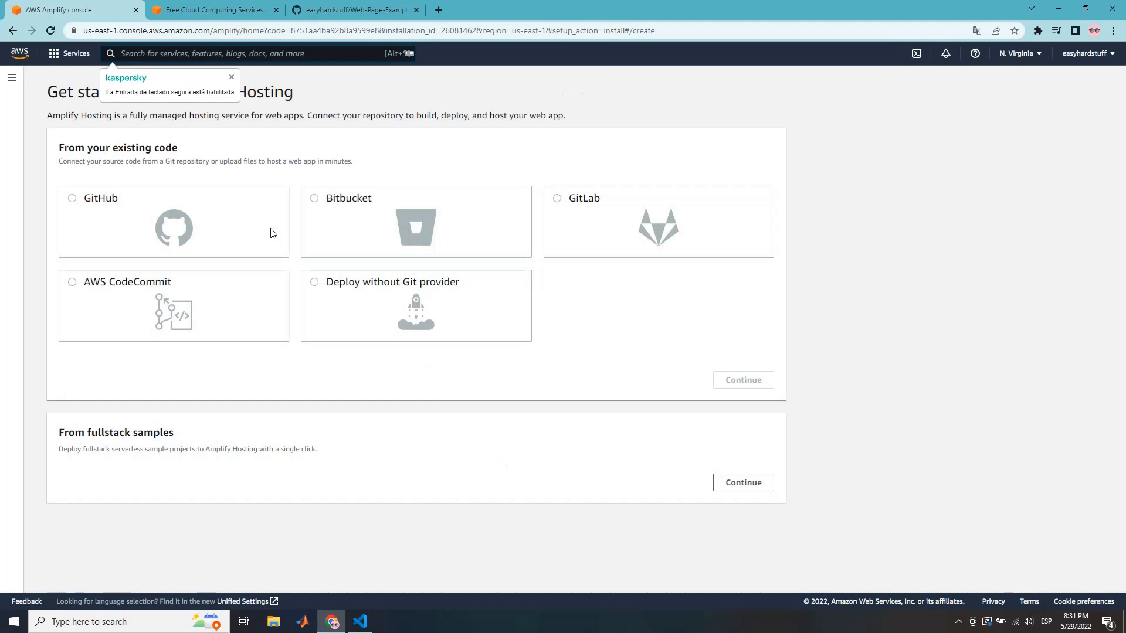
Continue with GitHub again and connect the main branch of the Web-Page-Example-AWS-Tutorial repository
{"action": "left_click", "coordinate": [208, 215]}
{"action": "left_click", "coordinate": [730, 381]}
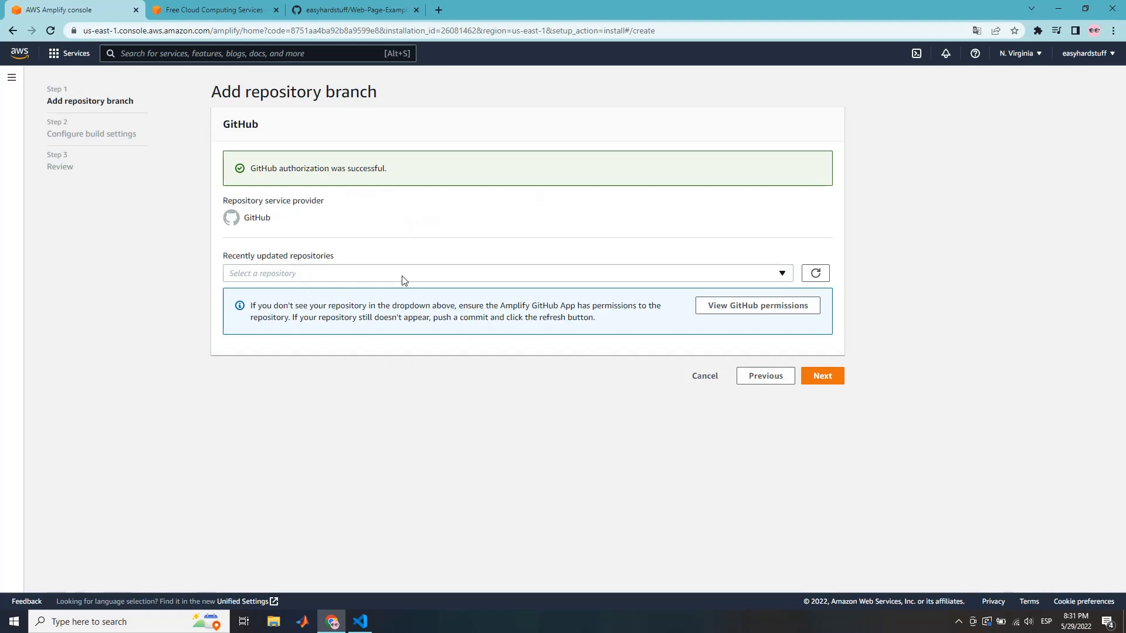
{"action": "left_click", "coordinate": [387, 274]}
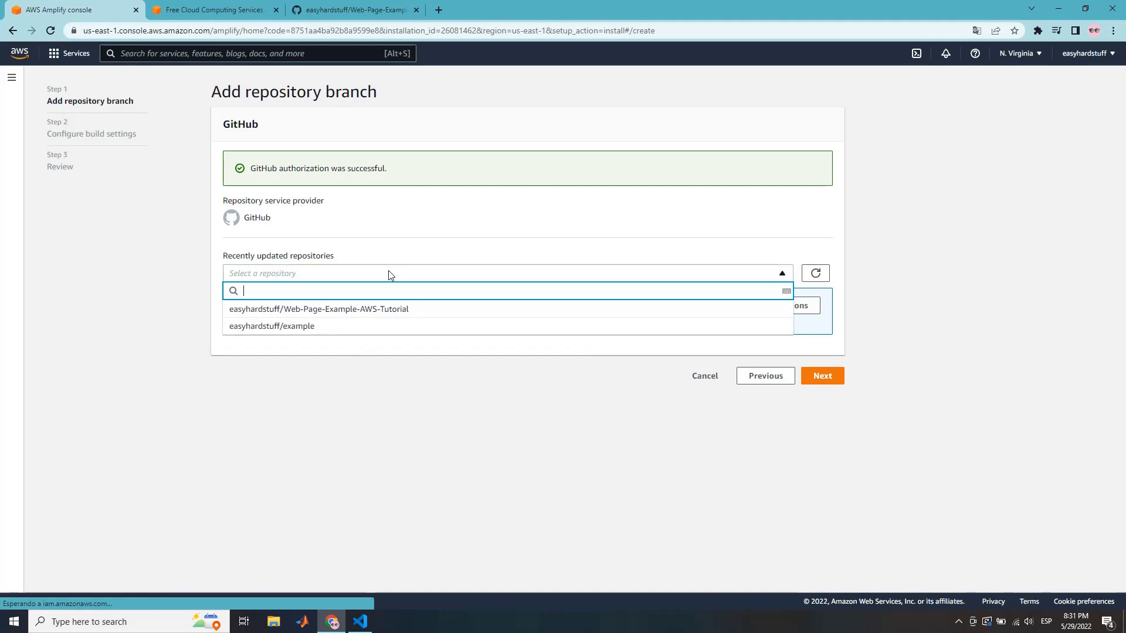
{"action": "left_click", "coordinate": [394, 314]}
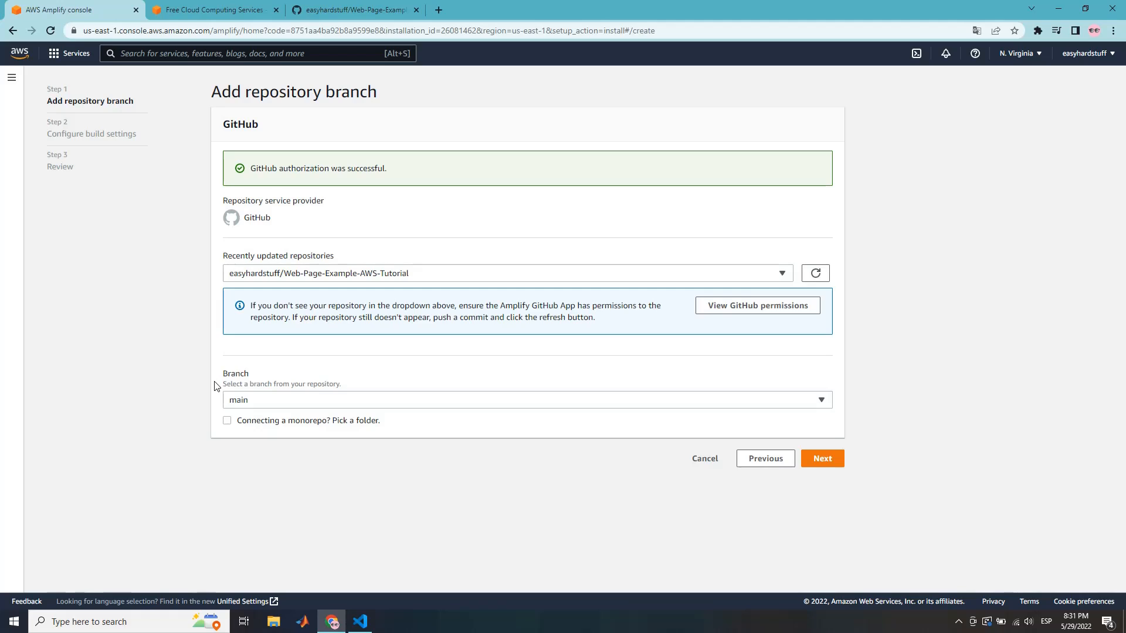
{"action": "left_click", "coordinate": [822, 459]}
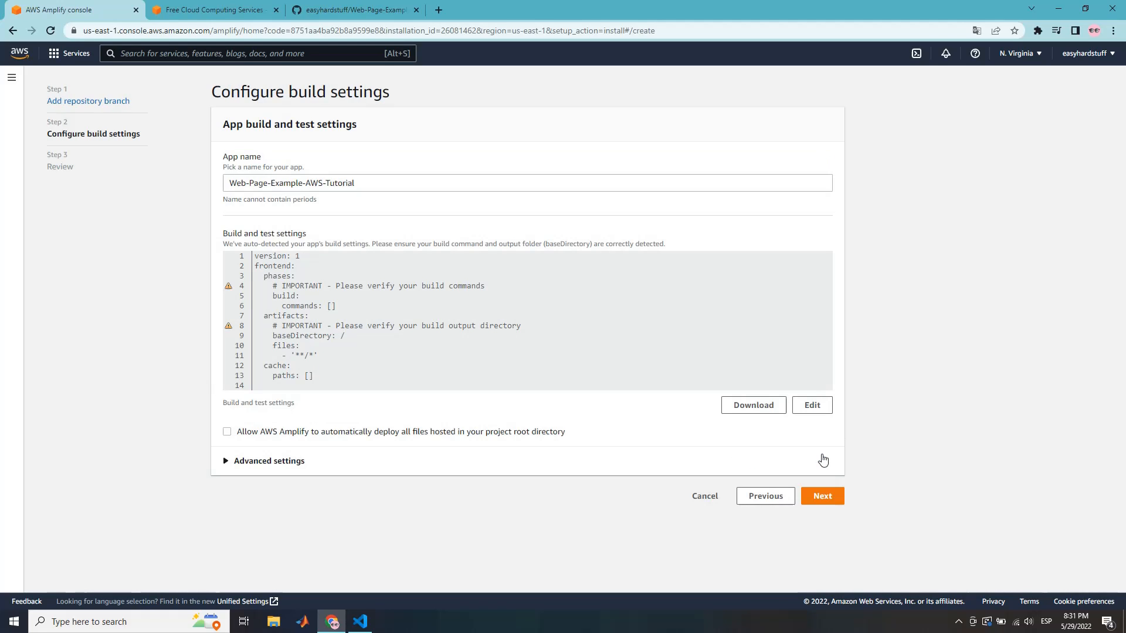
Allow Amplify to automatically deploy all files in the project root directory, then complete the review and deploy the app
{"action": "left_click", "coordinate": [822, 497]}
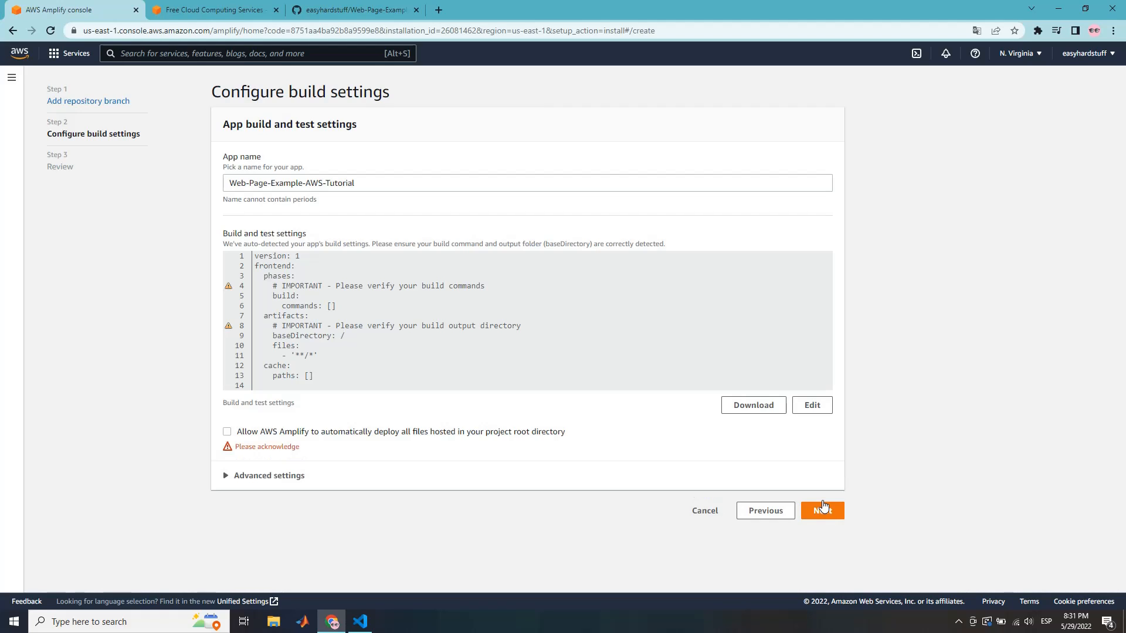
{"action": "left_click", "coordinate": [467, 435]}
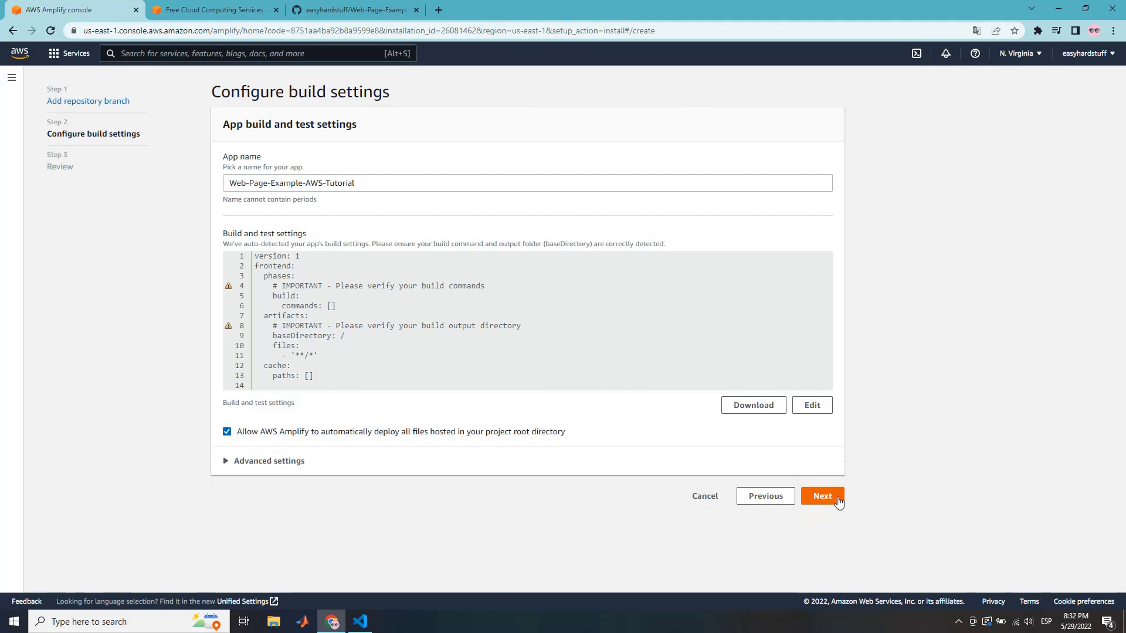
{"action": "left_click", "coordinate": [835, 511]}
{"action": "left_click", "coordinate": [815, 459]}
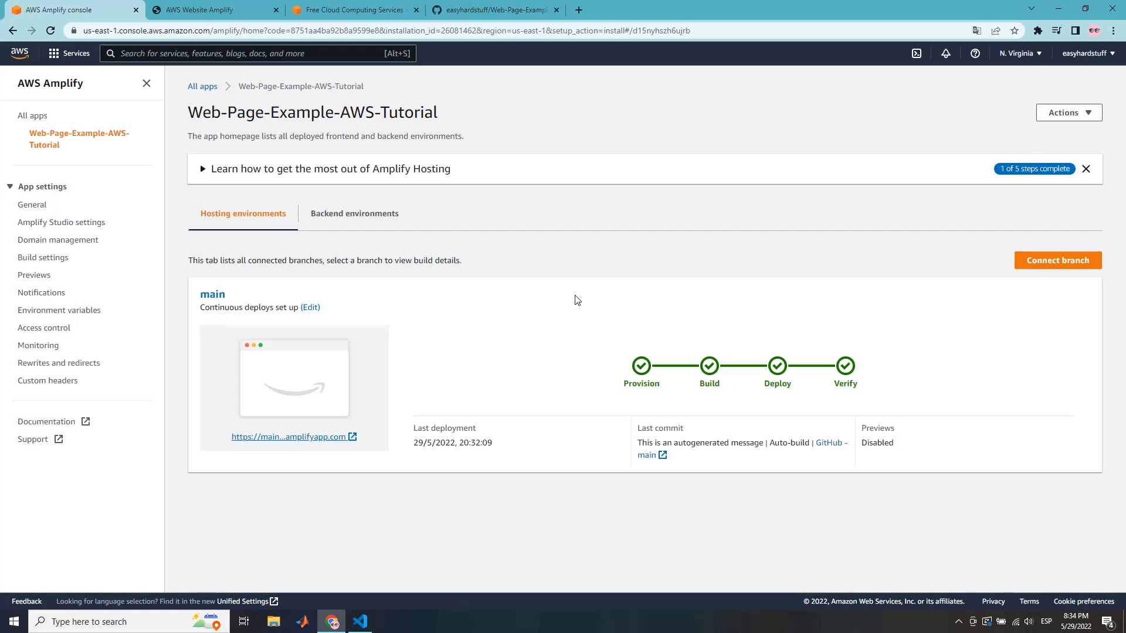
View the deployed main branch site, dismiss the translation prompt, and expand the Amplify Hosting learning checklist
{"action": "left_click", "coordinate": [337, 442]}
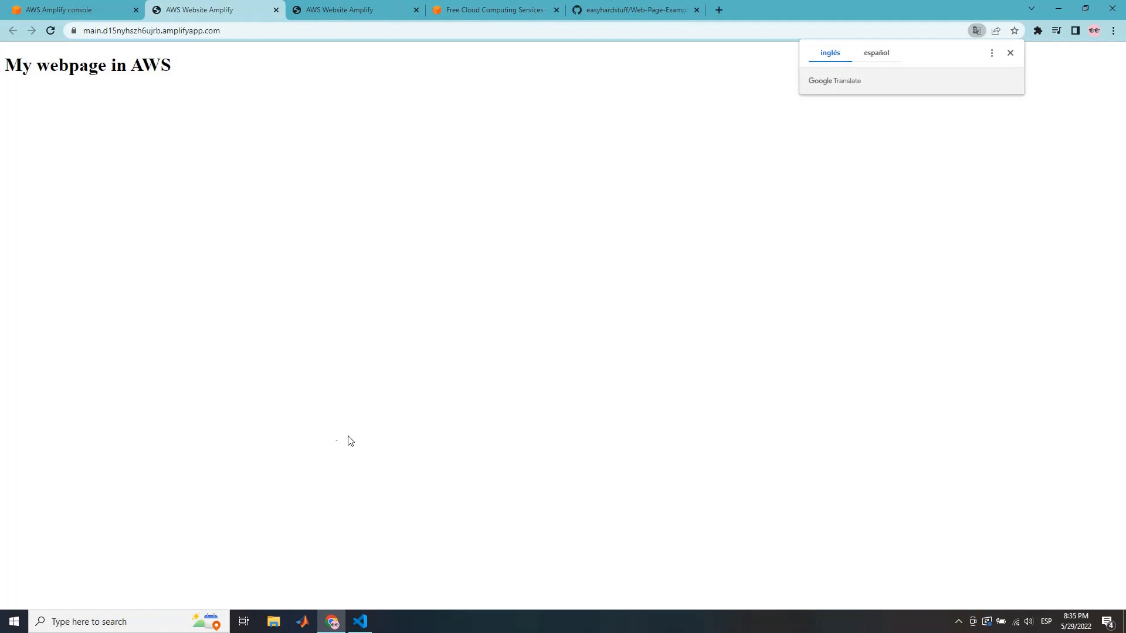
{"action": "left_click", "coordinate": [1010, 53]}
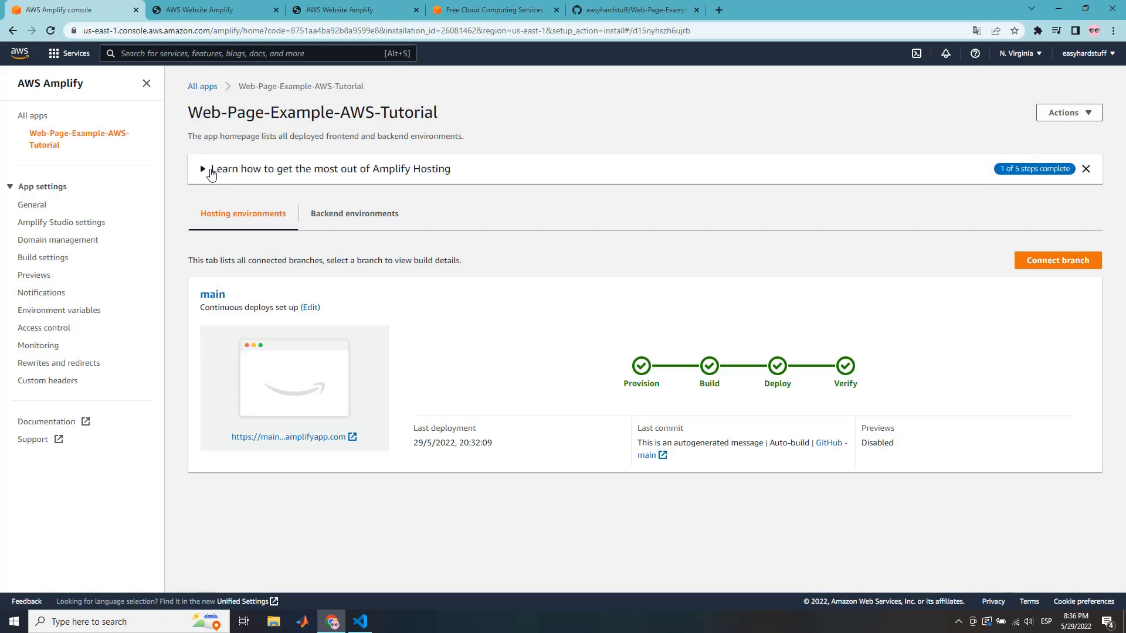
{"action": "left_click", "coordinate": [212, 174]}
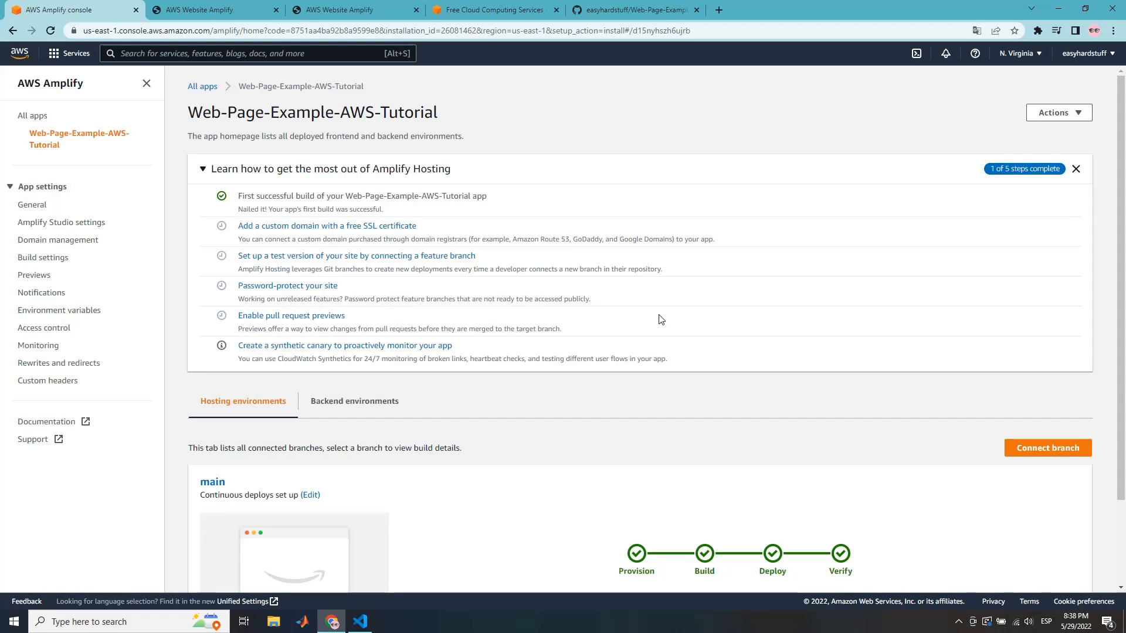
Switch to Visual Studio Code, add an h2 heading reading "This is a change" below the h1 in index.html, and save
{"action": "left_click", "coordinate": [360, 621]}
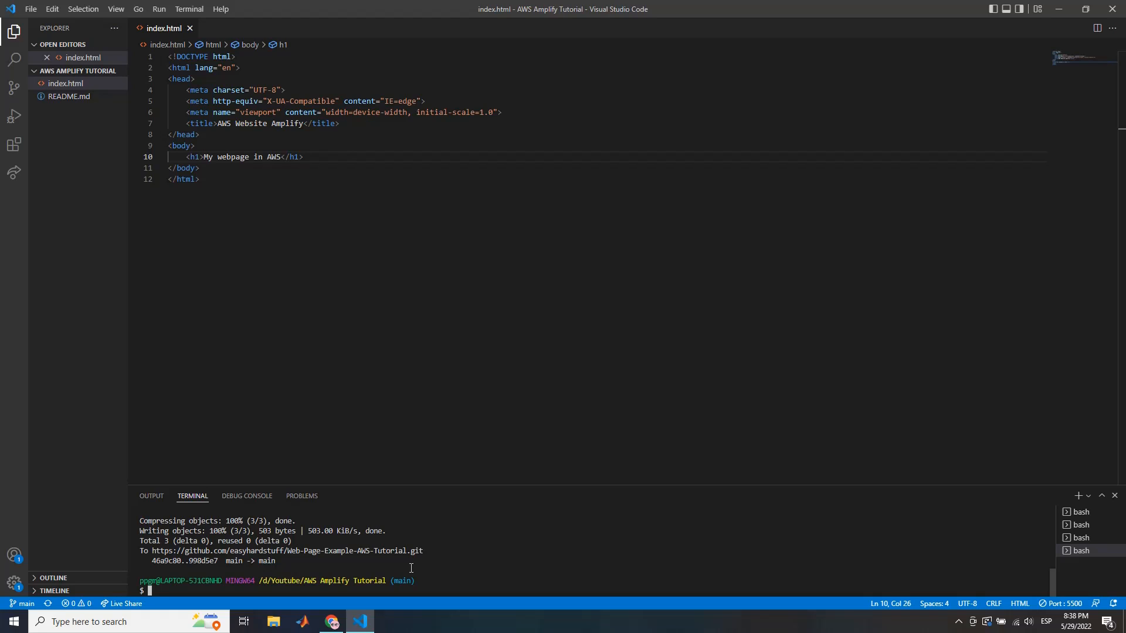
{"action": "left_click", "coordinate": [354, 160]}
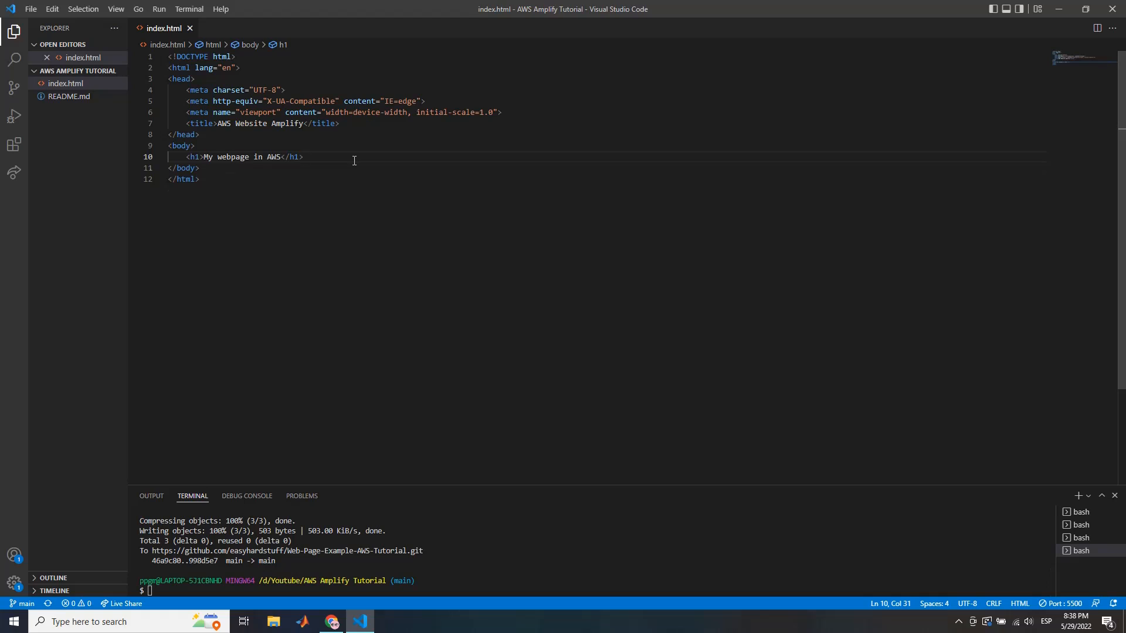
{"action": "key", "text": "Return"}
{"action": "type", "text": "h2"}
{"action": "key", "text": "Tab"}
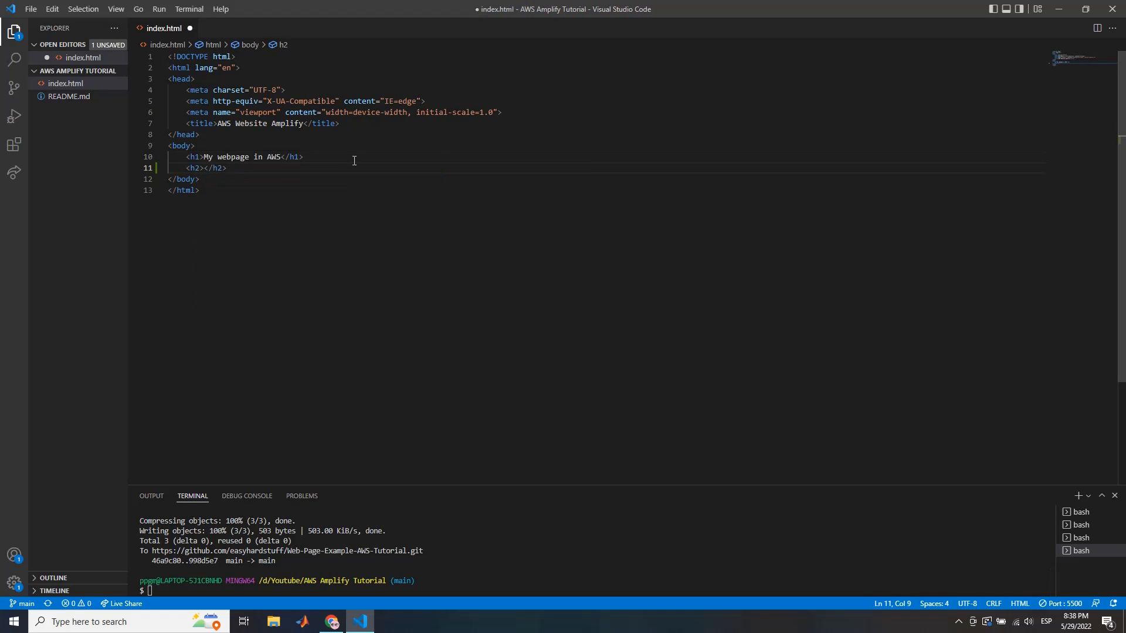
{"action": "type", "text": "This is a chang"}
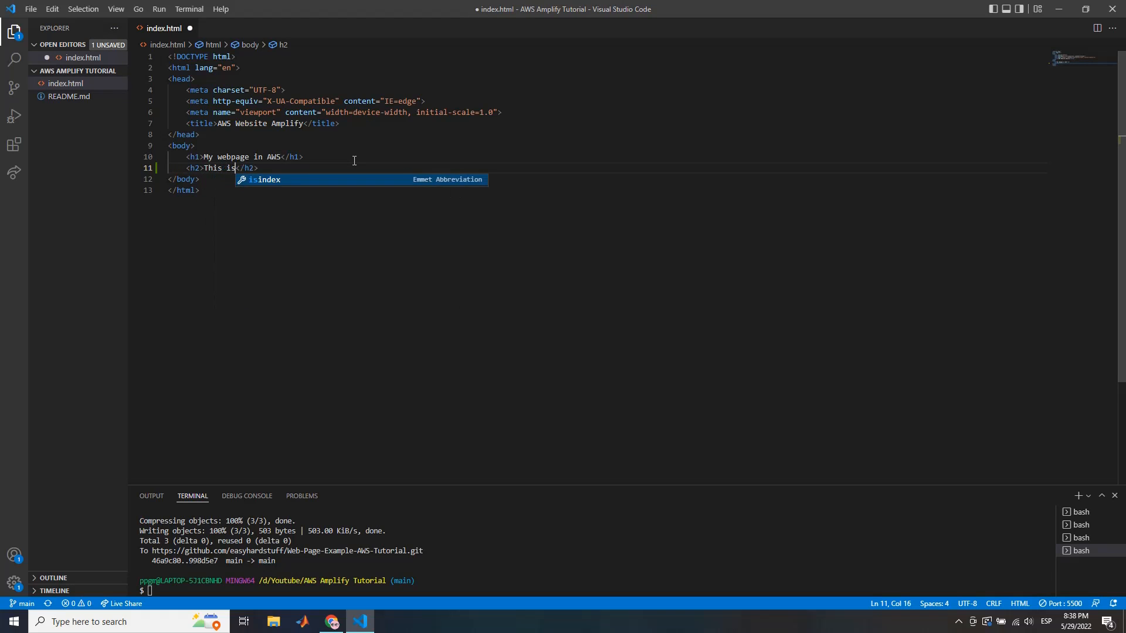
{"action": "type", "text": "e"}
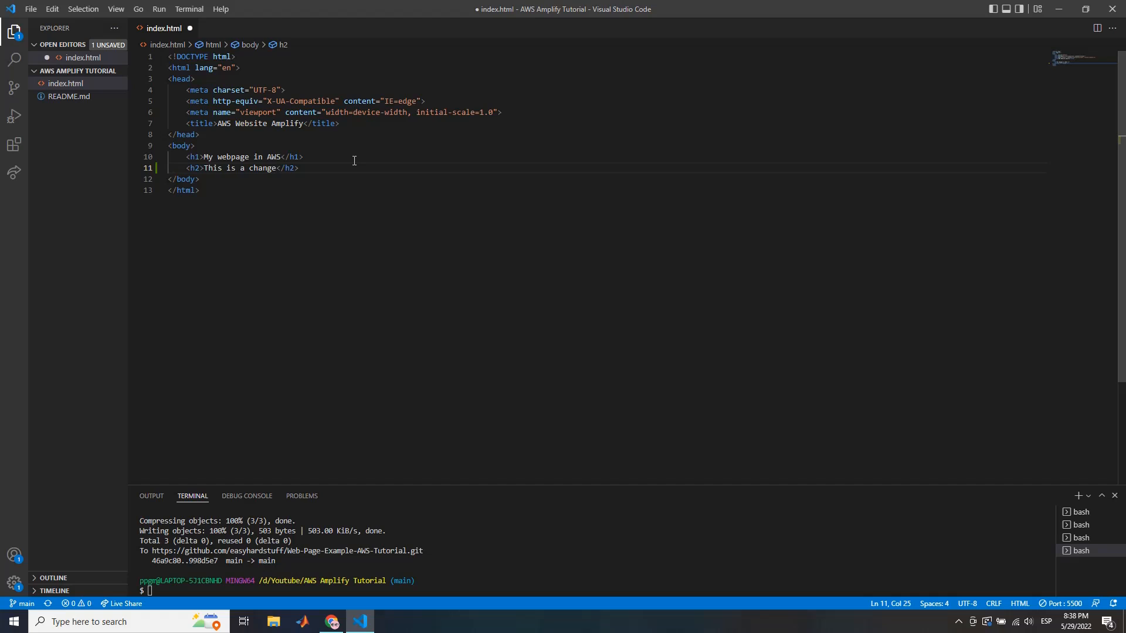
{"action": "key", "text": "ctrl+s"}
Stage all changes with git add . and commit them with the message "Changes to the app"
{"action": "left_click", "coordinate": [275, 585]}
{"action": "type", "text": "g"}
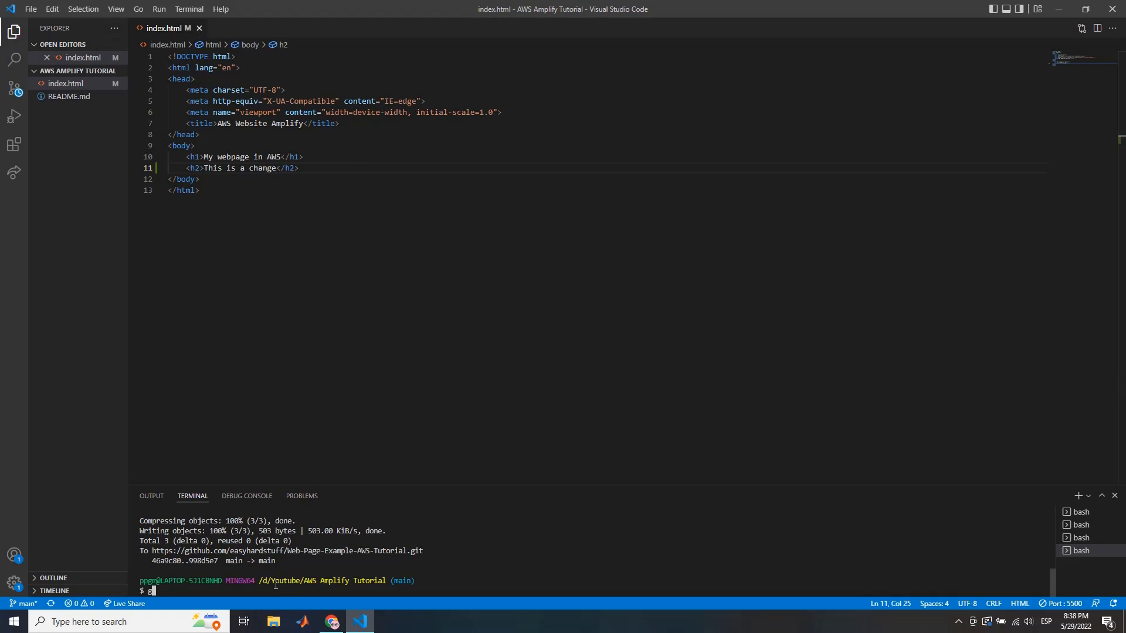
{"action": "type", "text": "it add ."}
{"action": "key", "text": "Return"}
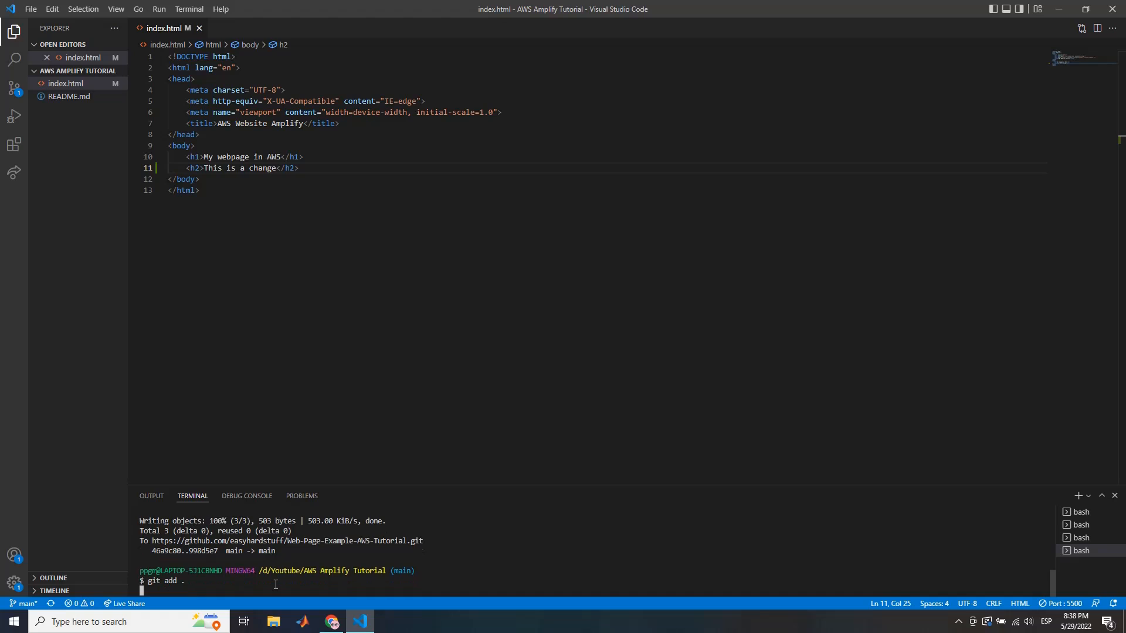
{"action": "type", "text": "git comm"}
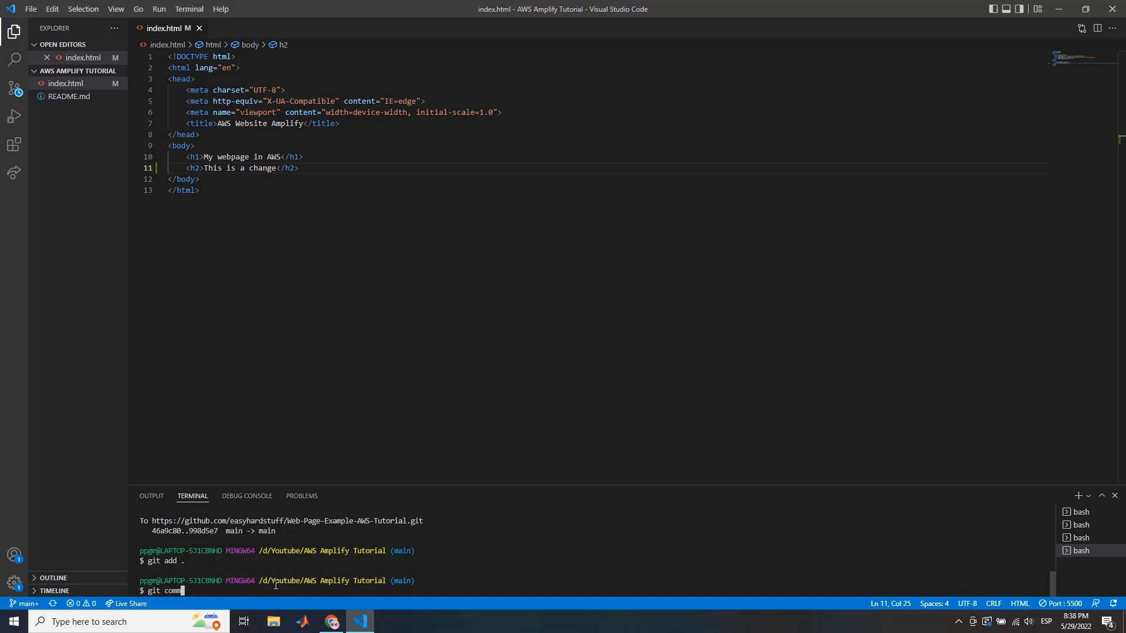
{"action": "type", "text": "it -m\"Changes to the app\""}
{"action": "key", "text": "Return"}
Push the new commit with git push and switch to the repository page on GitHub in Chrome
{"action": "type", "text": "g"}
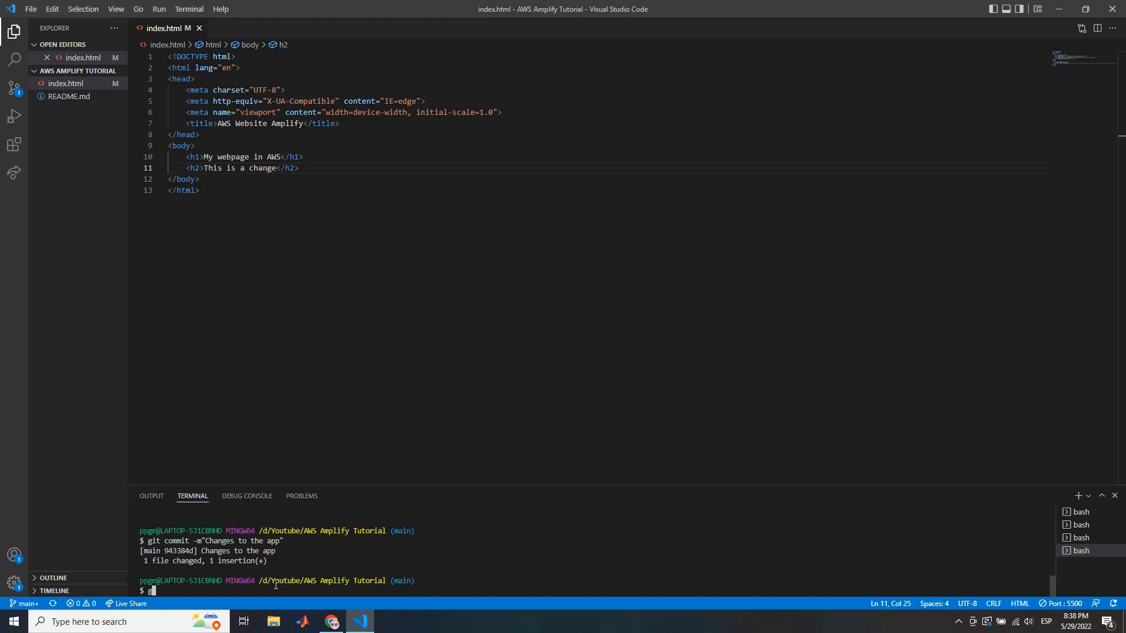
{"action": "type", "text": "it push"}
{"action": "key", "text": "Return"}
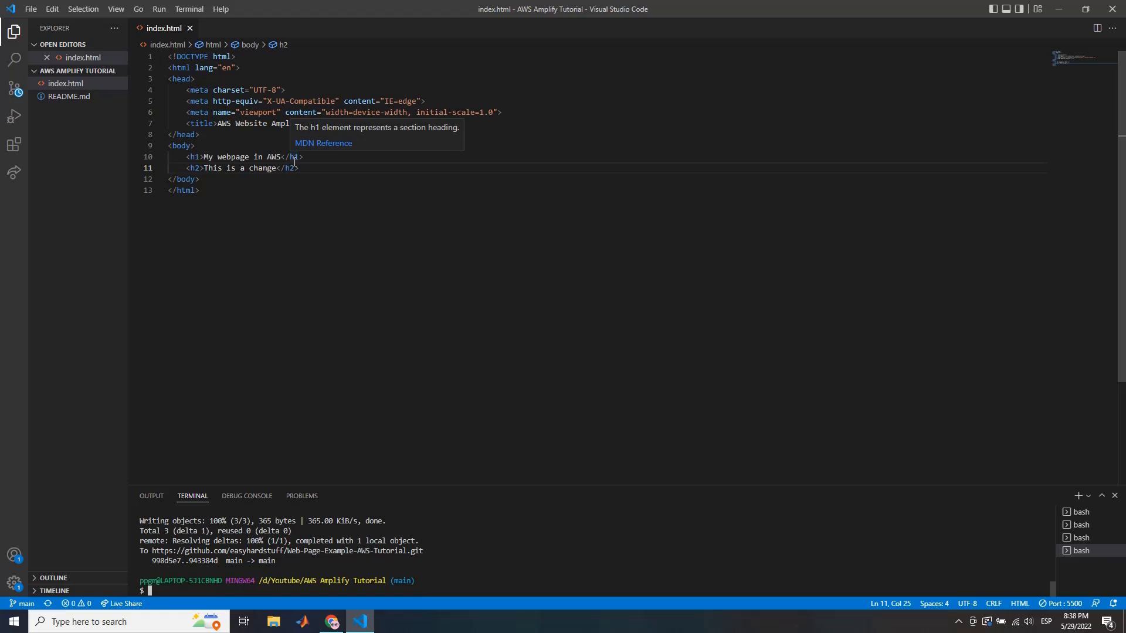
{"action": "key", "text": "alt+Tab"}
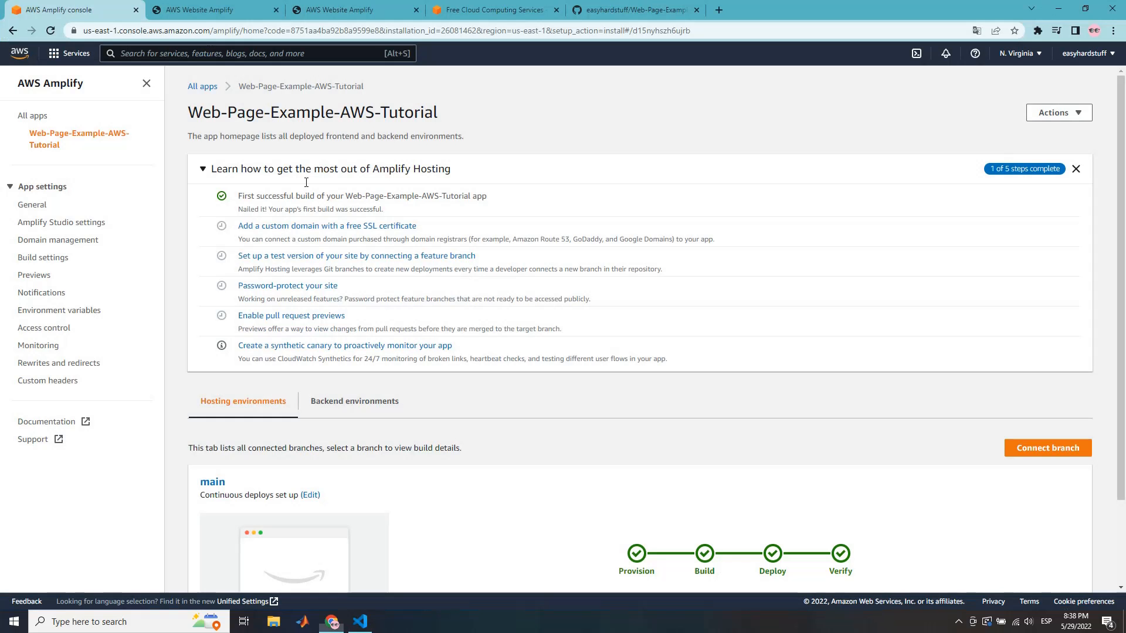
{"action": "left_click", "coordinate": [650, 7]}
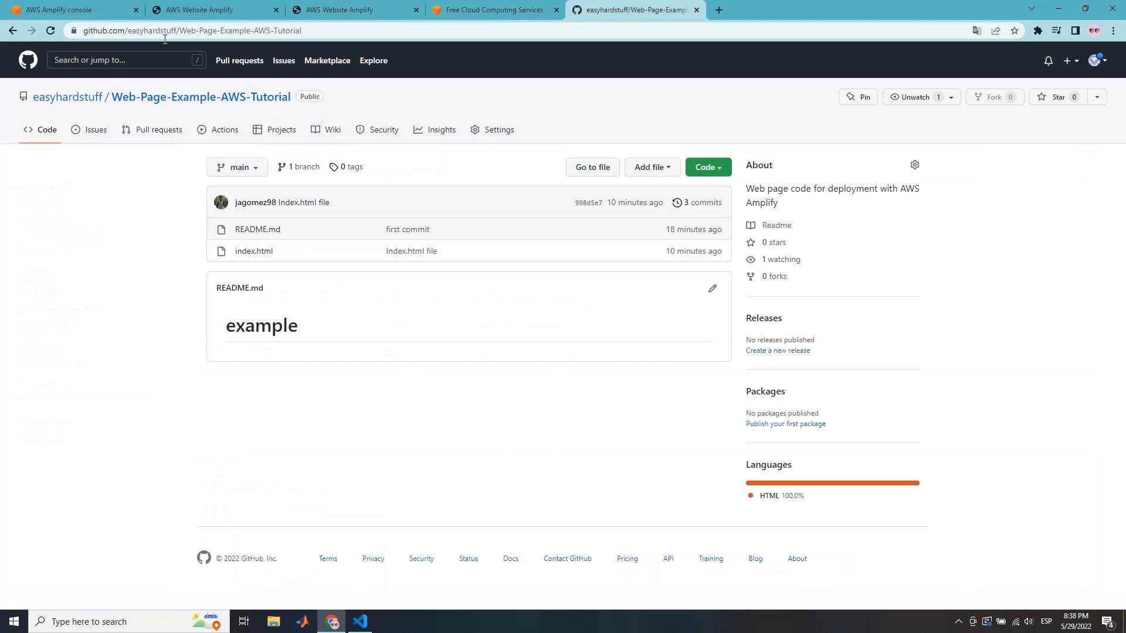
Reload the GitHub repository page, open index.html, and highlight its h2 line to check the pushed change
{"action": "left_click", "coordinate": [51, 30]}
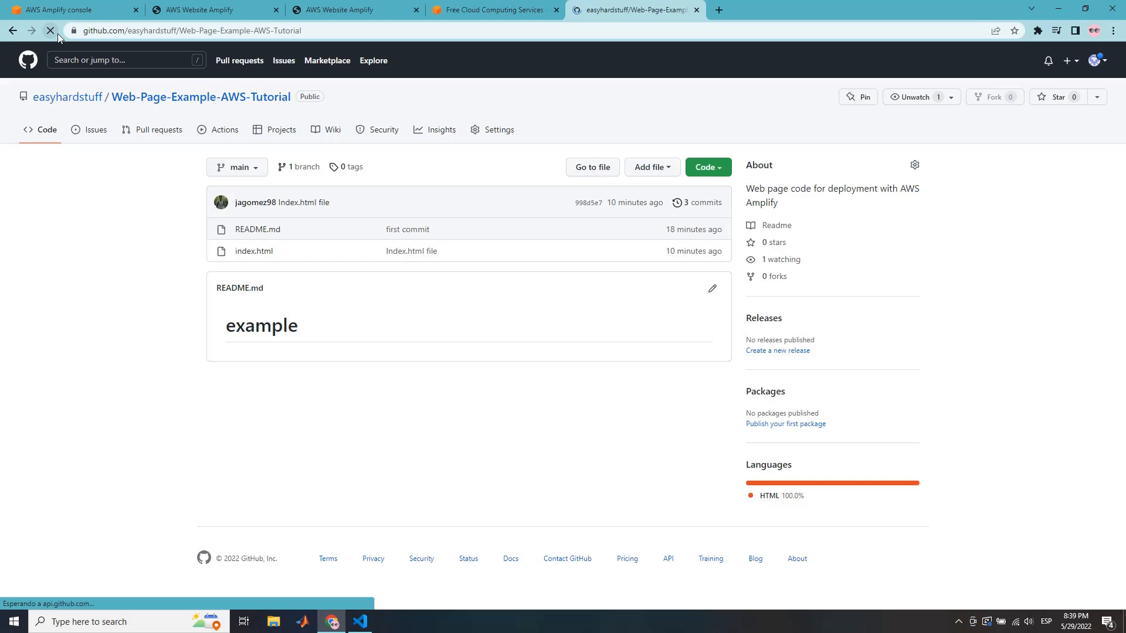
{"action": "left_click", "coordinate": [254, 253]}
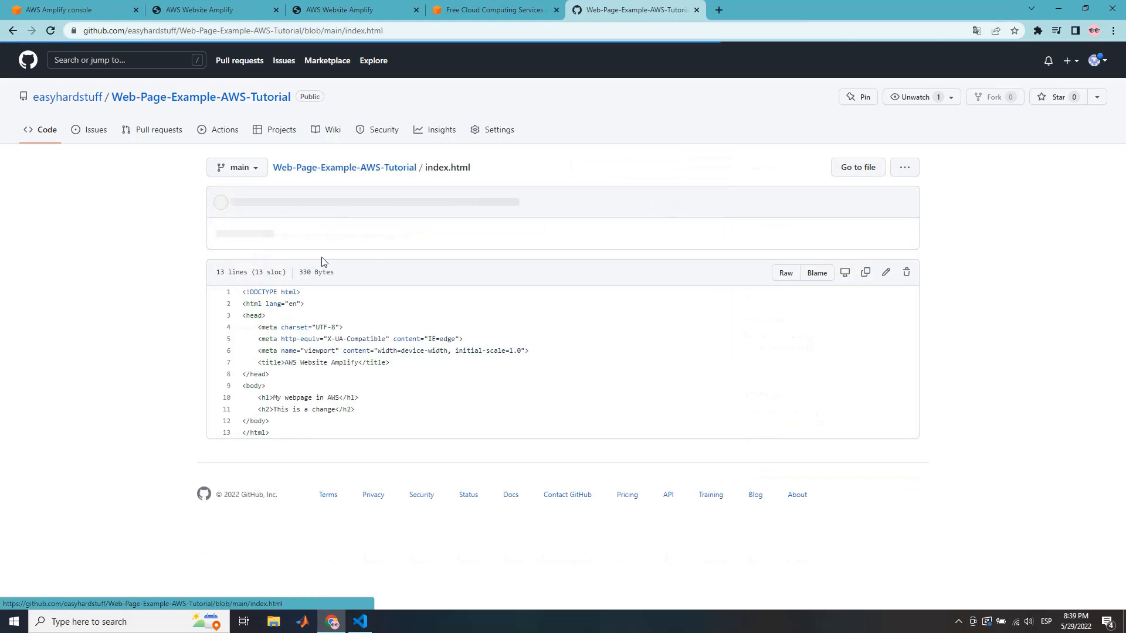
{"action": "left_click_drag", "start_coordinate": [365, 415], "coordinate": [260, 418]}
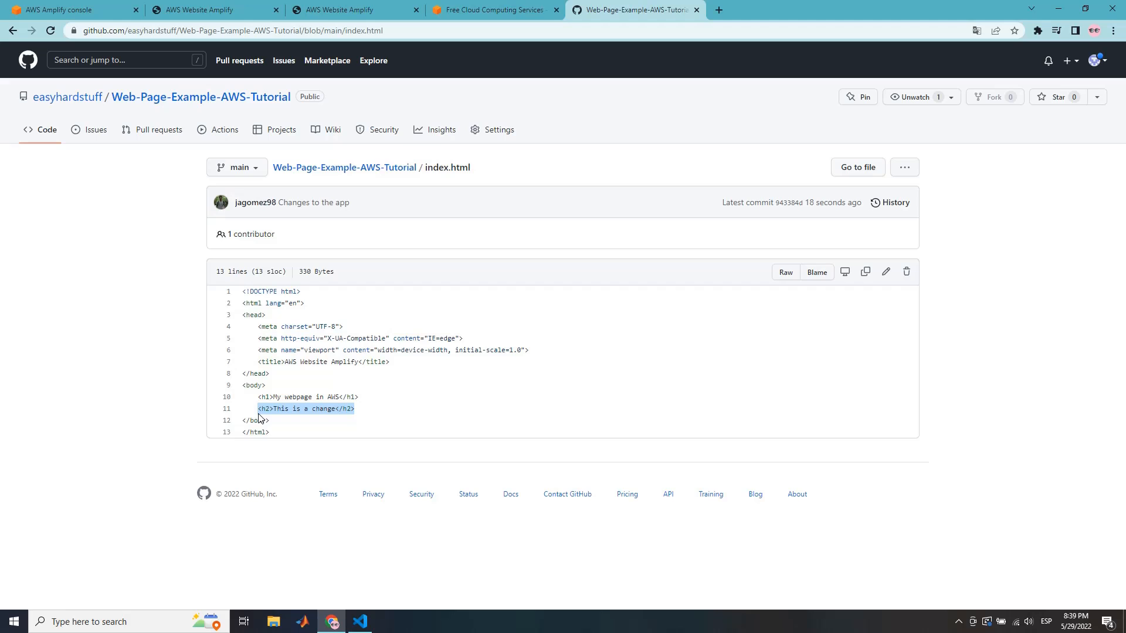
Check the main branch deployment in the Amplify console, open its live site, dismiss the translation prompt, and inspect both headings
{"action": "left_click", "coordinate": [86, 7]}
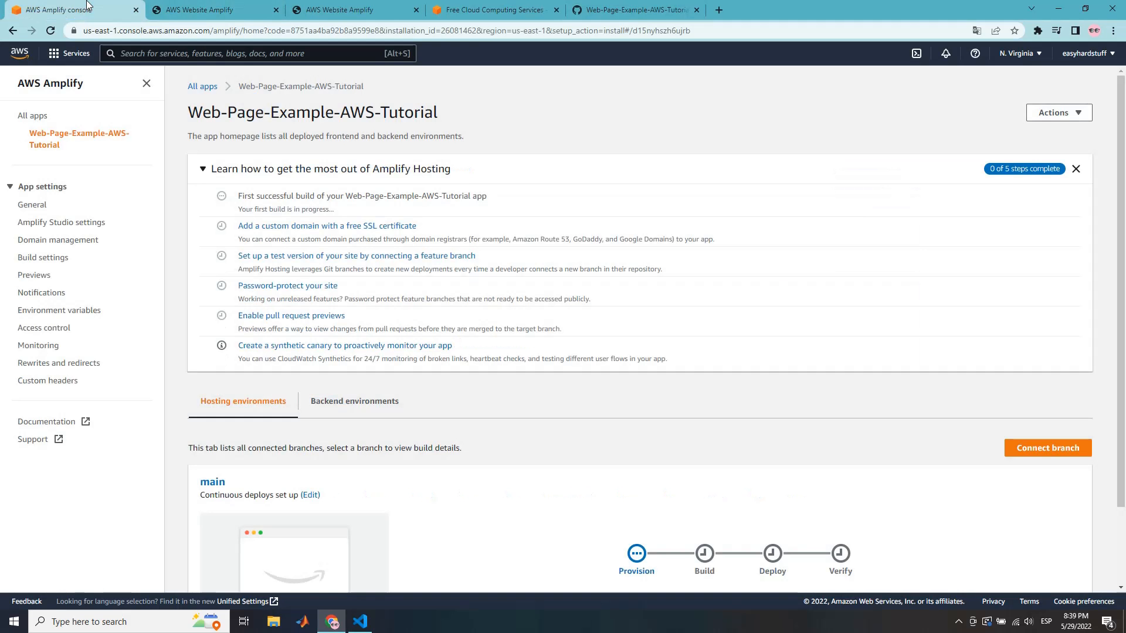
{"action": "scroll", "coordinate": [351, 322], "scroll_direction": "down", "scroll_amount": 2}
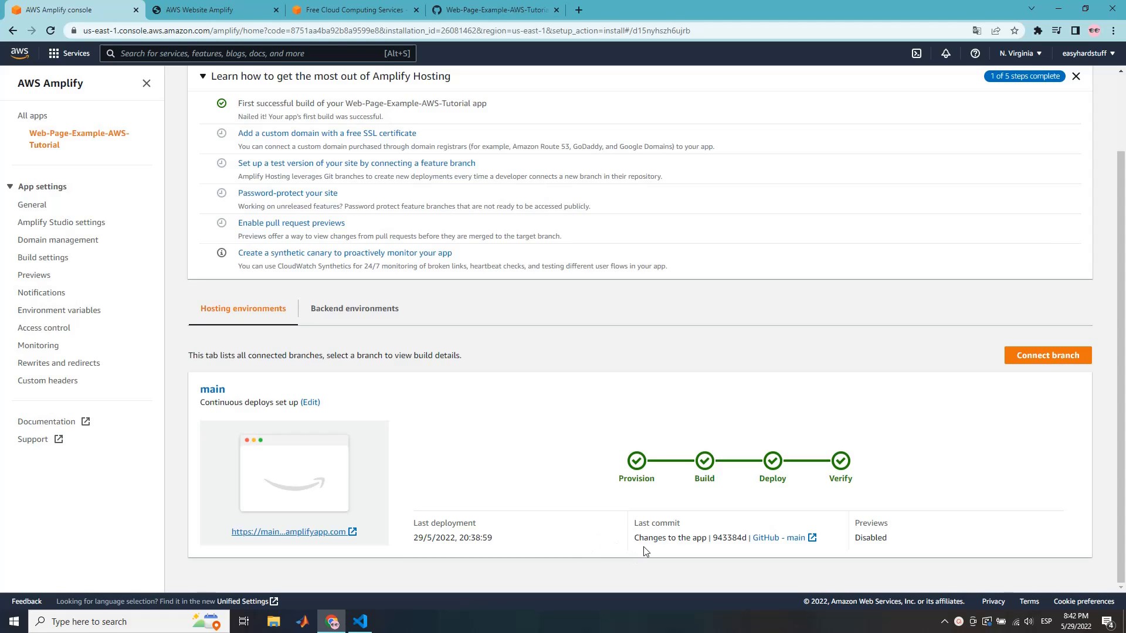
{"action": "left_click", "coordinate": [324, 533]}
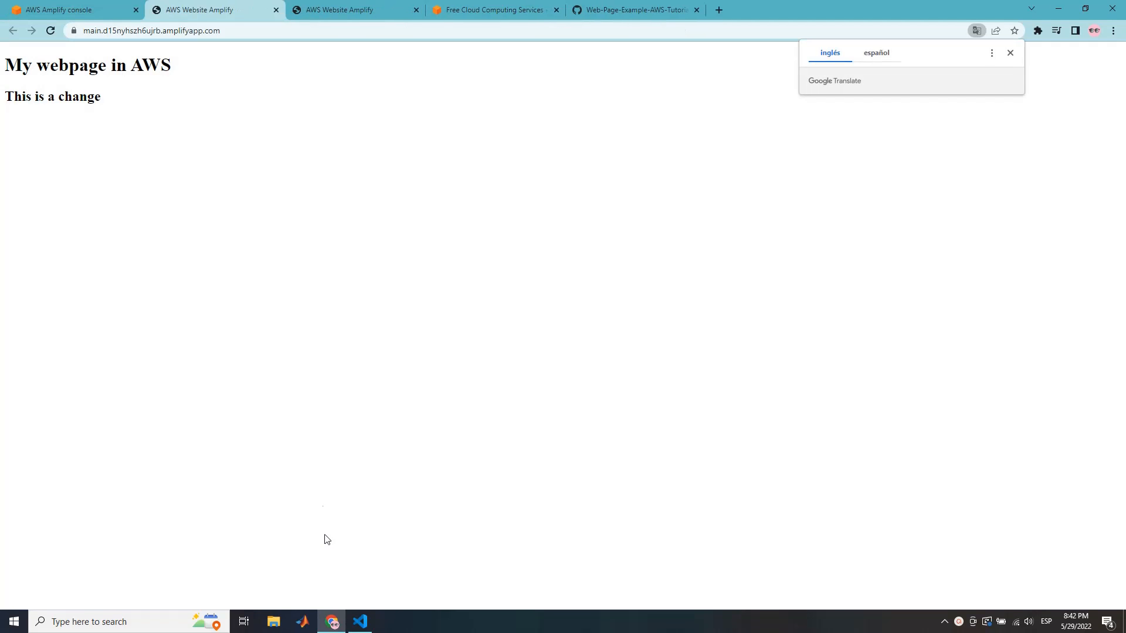
{"action": "left_click", "coordinate": [1009, 53]}
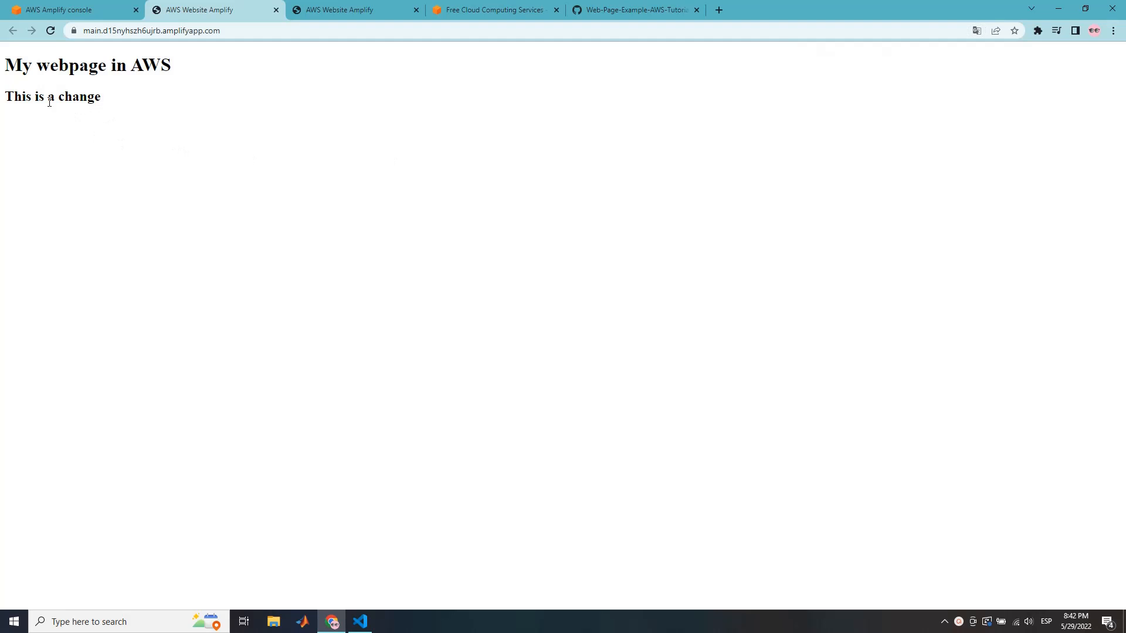
{"action": "left_click_drag", "start_coordinate": [13, 96], "coordinate": [111, 100]}
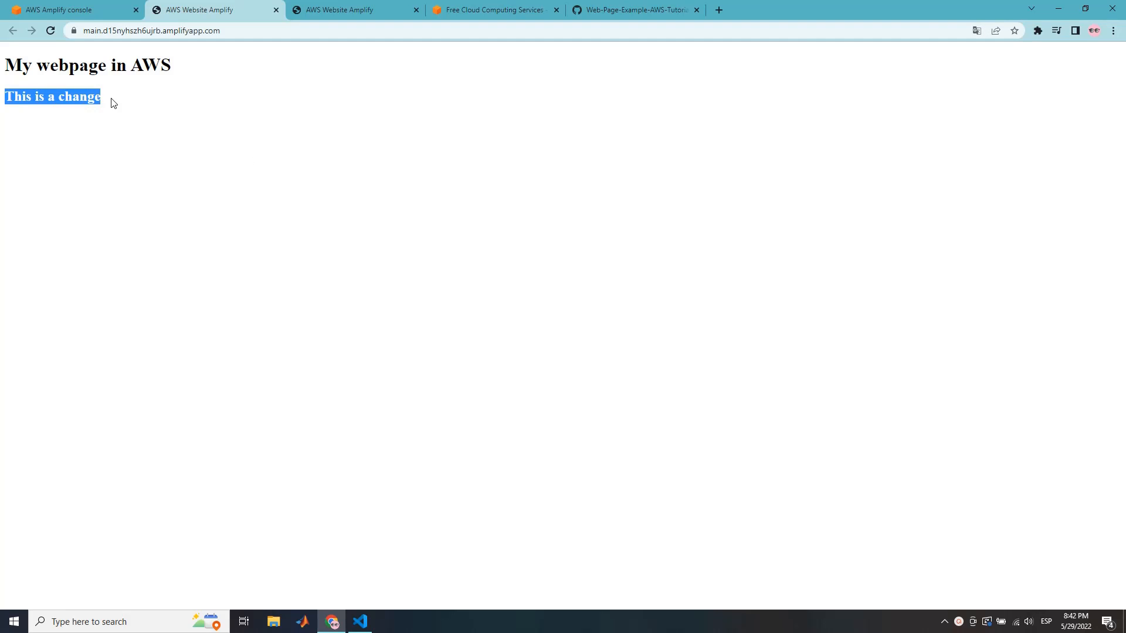
{"action": "left_click", "coordinate": [130, 92]}
{"action": "left_click_drag", "start_coordinate": [5, 67], "coordinate": [186, 73]}
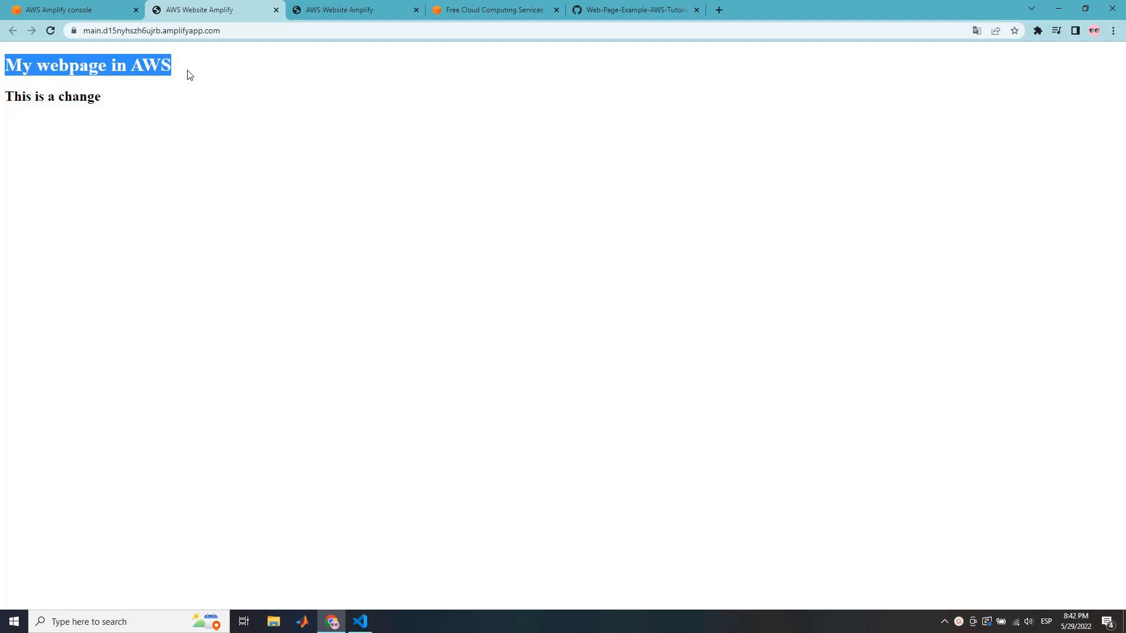
{"action": "left_click", "coordinate": [188, 73]}
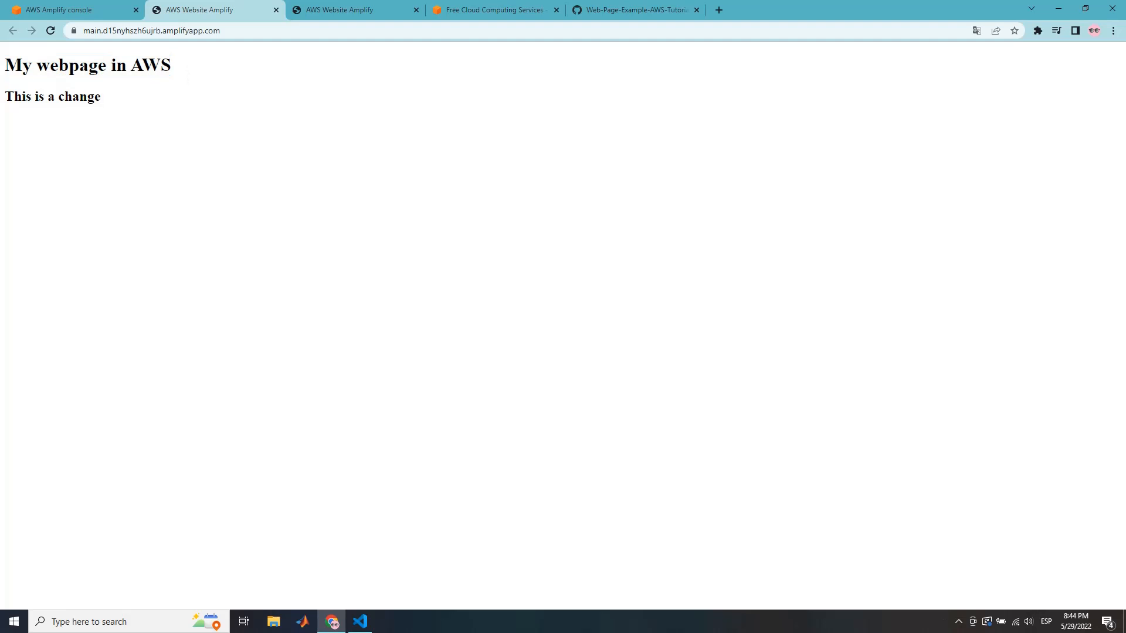